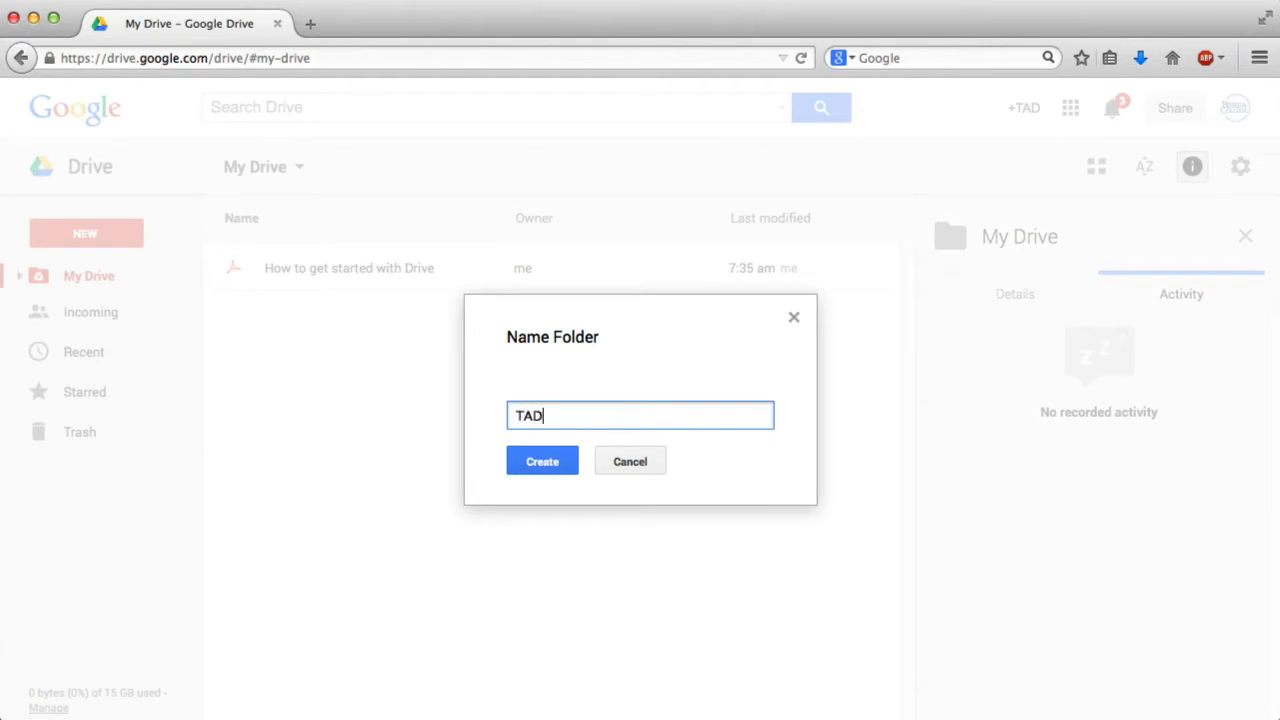
# Create a folder named TAD 130 in My Drive and open it
pyautogui.click(557, 464)
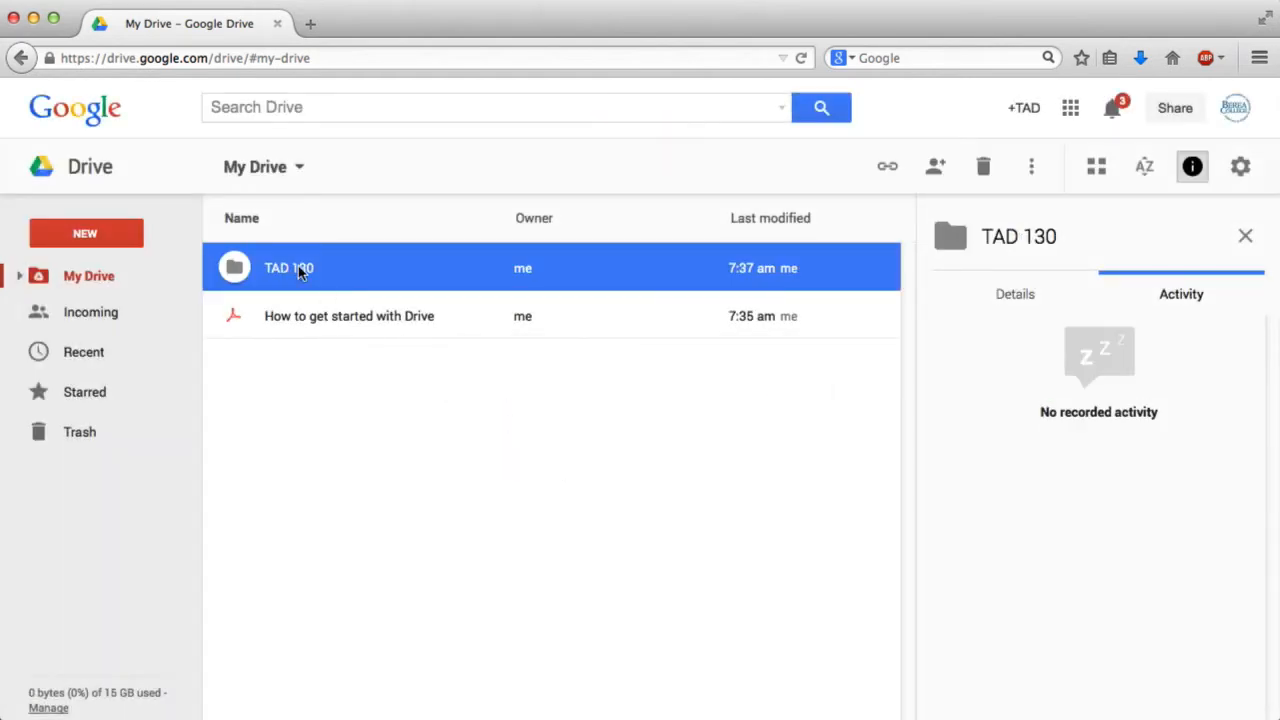
pyautogui.click(337, 474)
pyautogui.click(237, 271)
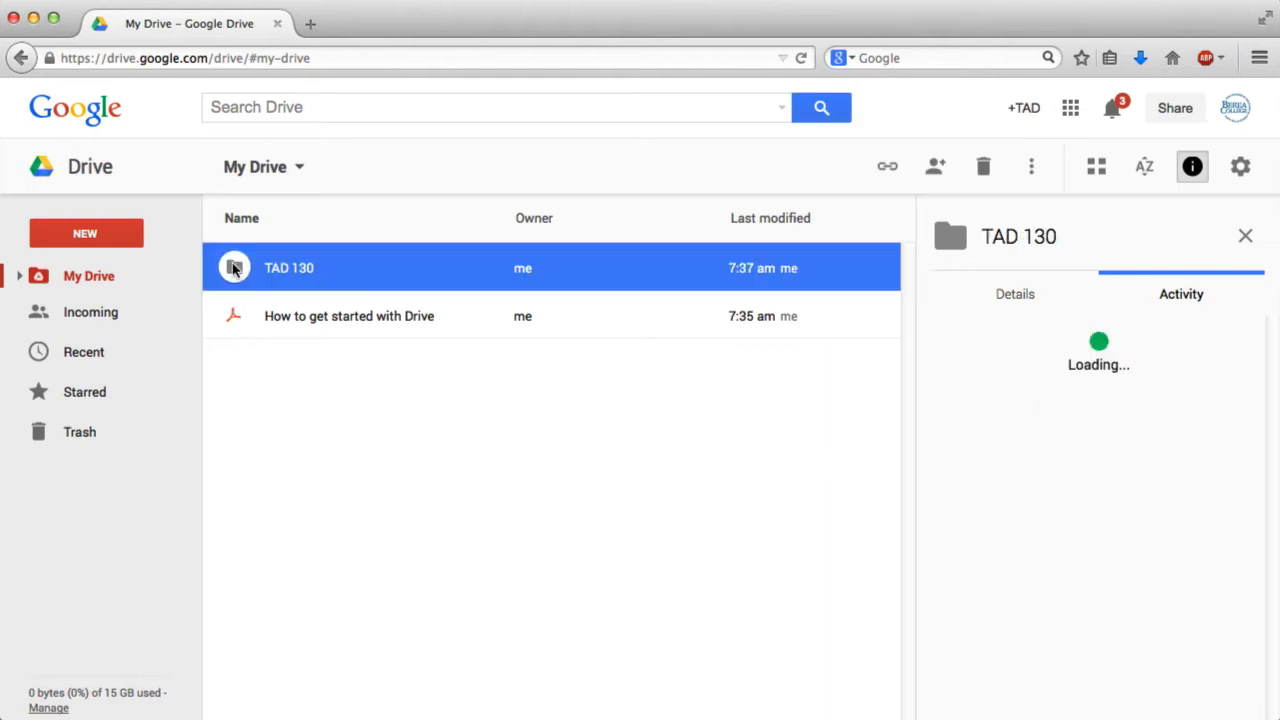
pyautogui.doubleClick(237, 271)
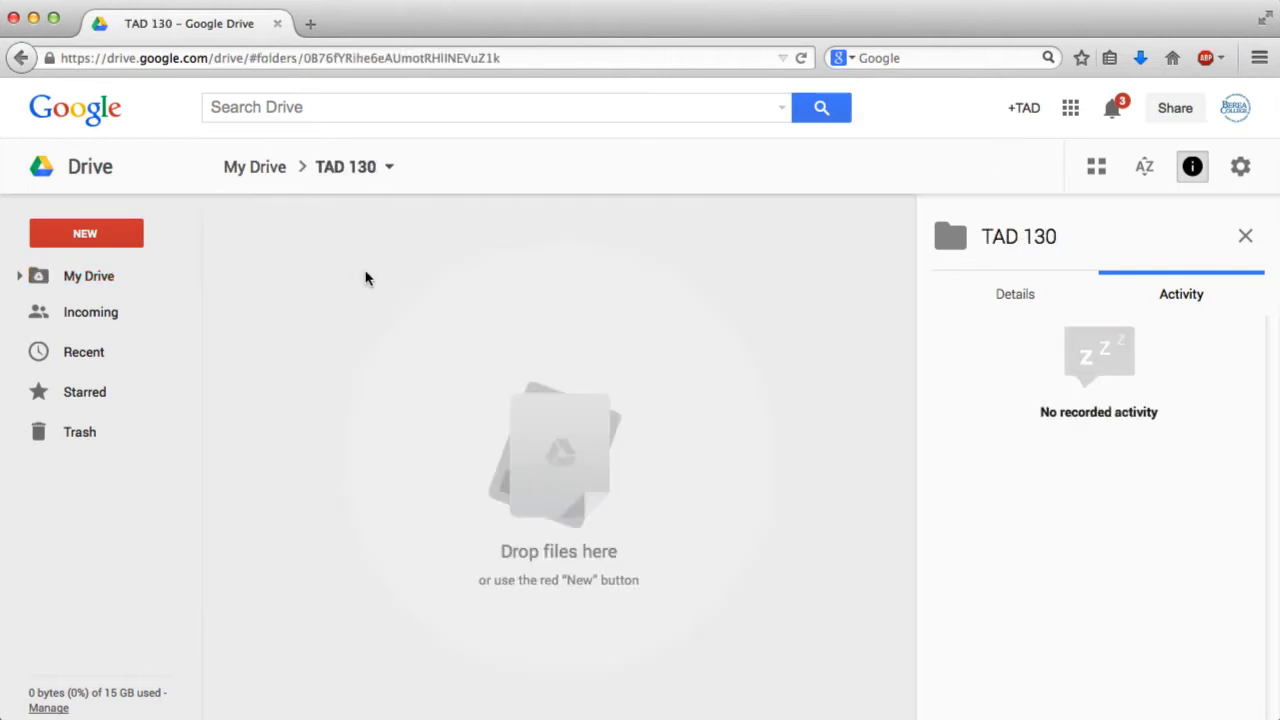
# Create a new text document in the TAD 130 folder and rename it Candlestick Response
pyautogui.click(87, 230)
pyautogui.click(120, 360)
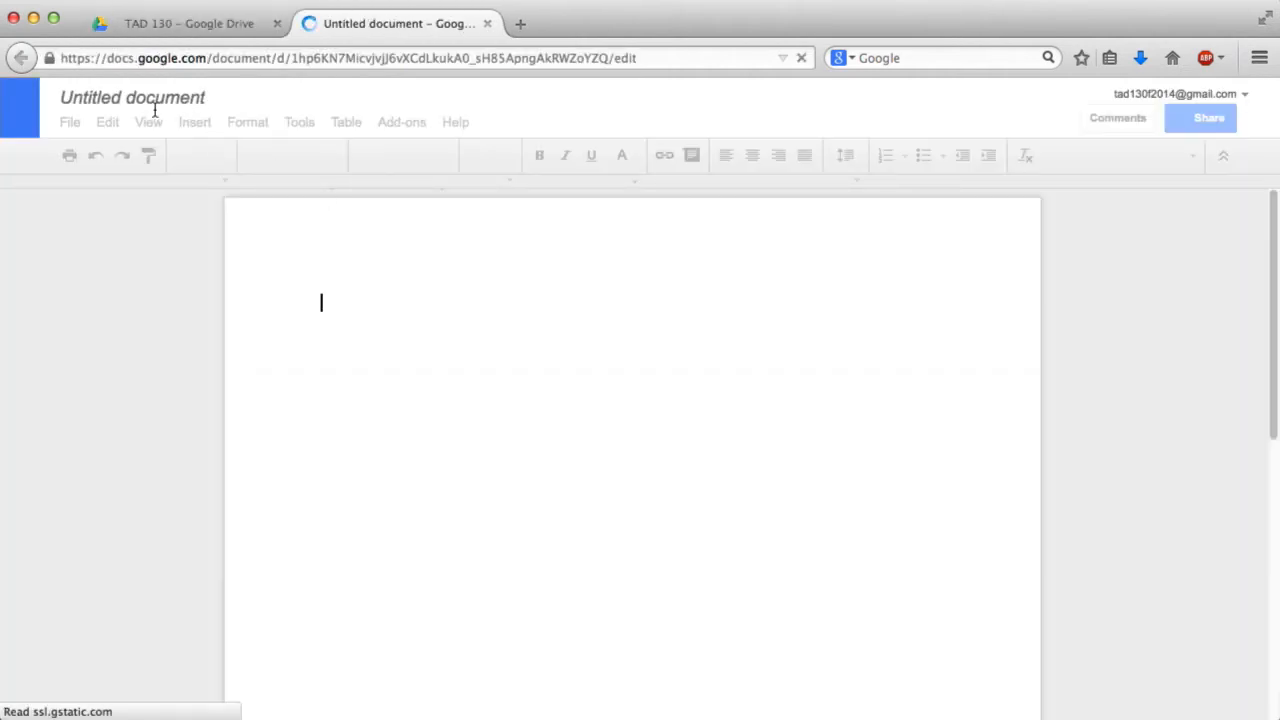
pyautogui.click(143, 100)
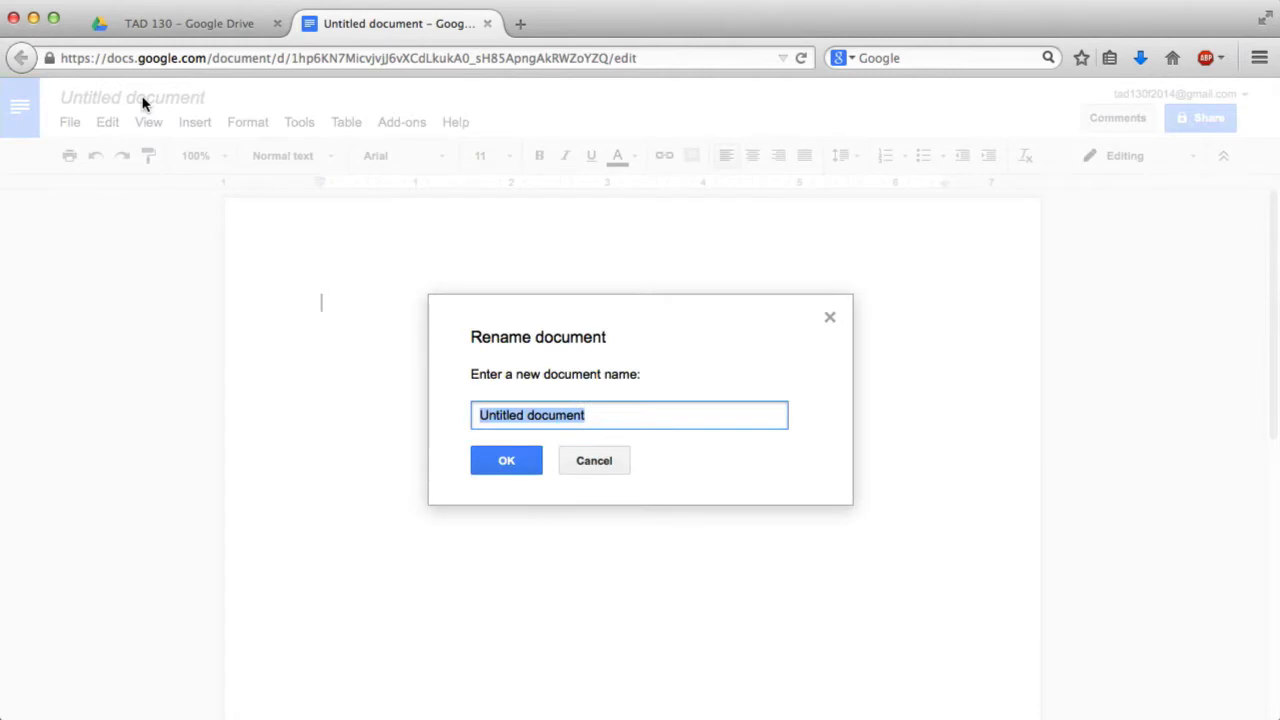
pyautogui.write('Candlestick')
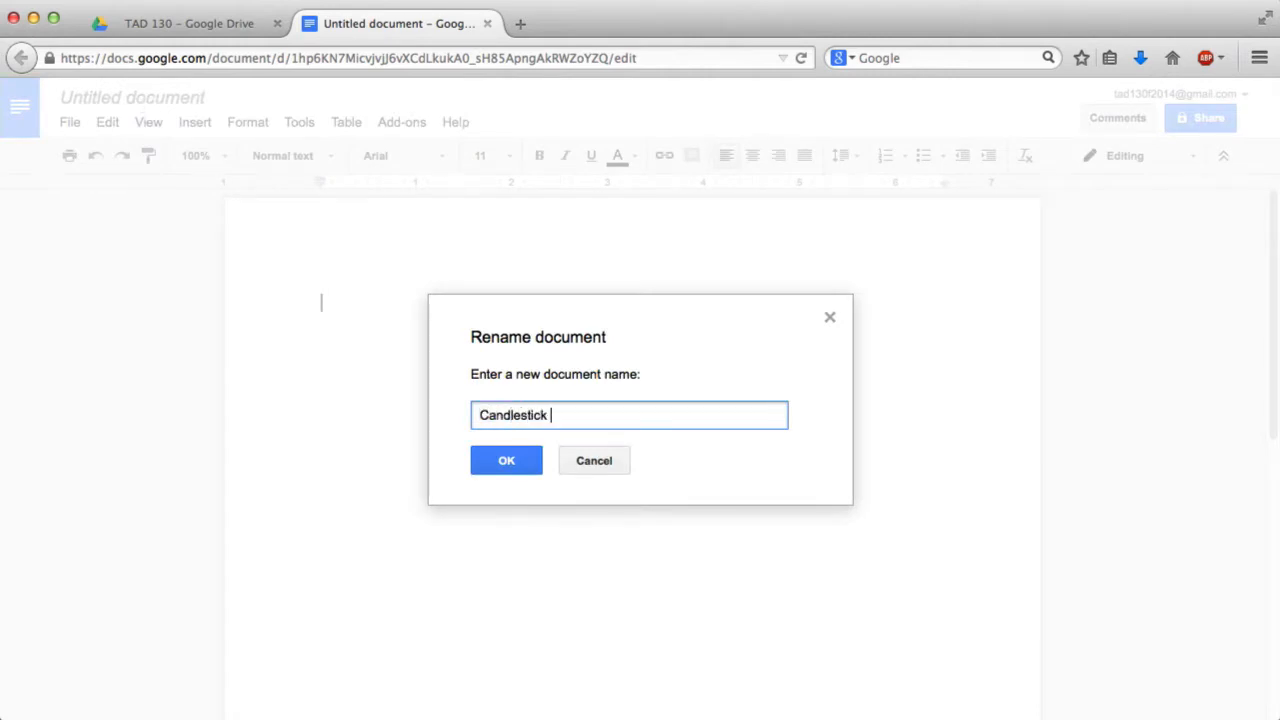
pyautogui.write(' Response')
pyautogui.press('Return')
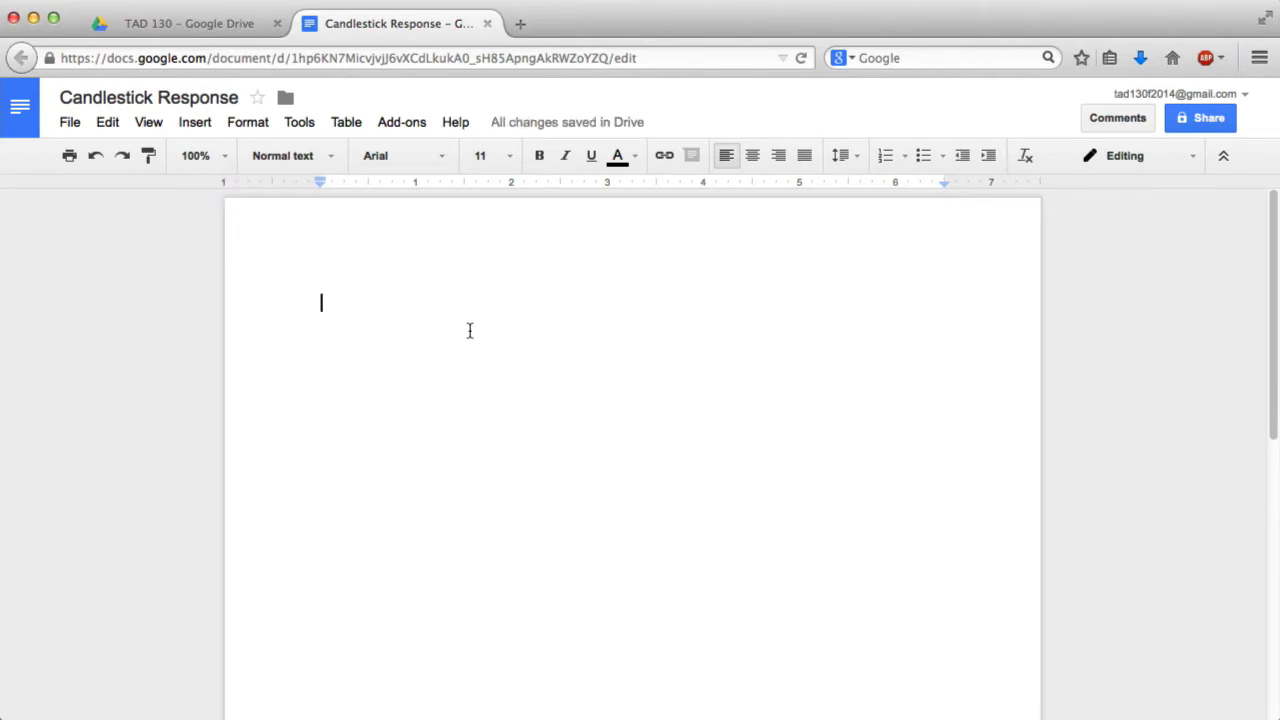
# Enter a three-line header with the author's name, TAD 130 and Candlestick Response, leaving a blank line below
pyautogui.write('Matt Jadud')
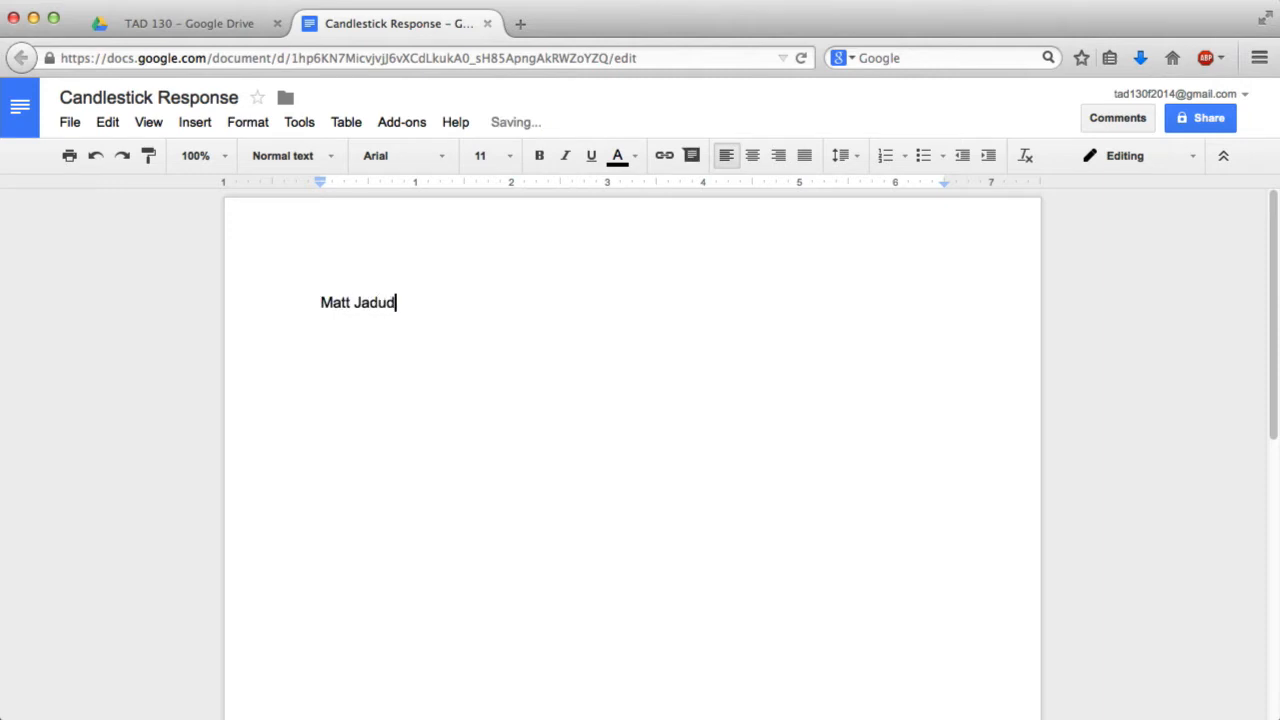
pyautogui.press('Return')
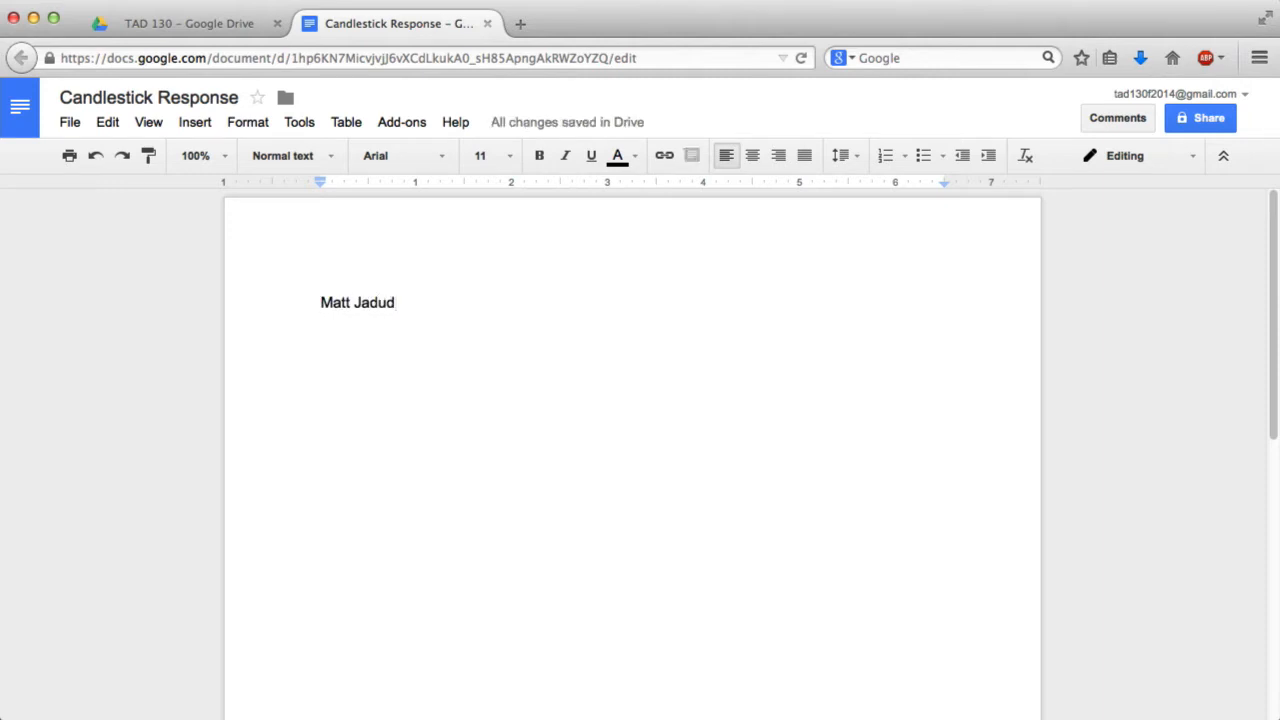
pyautogui.write('Candlestick Response')
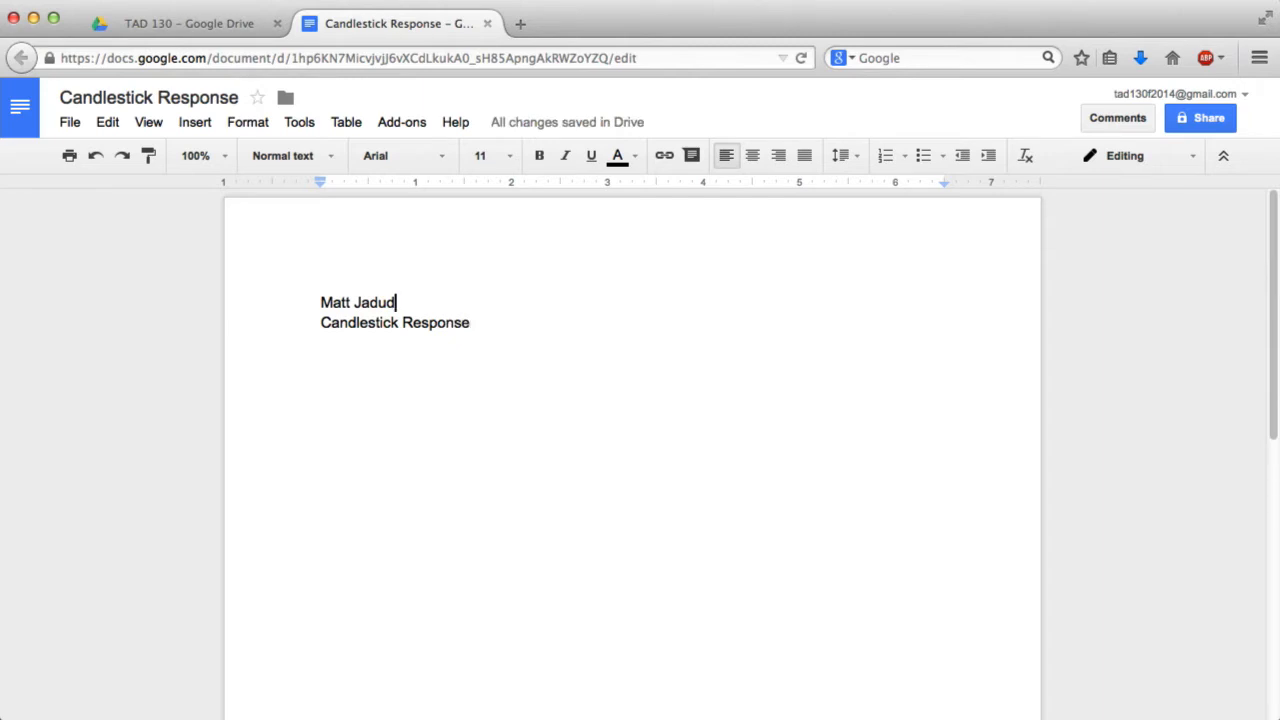
pyautogui.press('Return')
pyautogui.write('TAD 130')
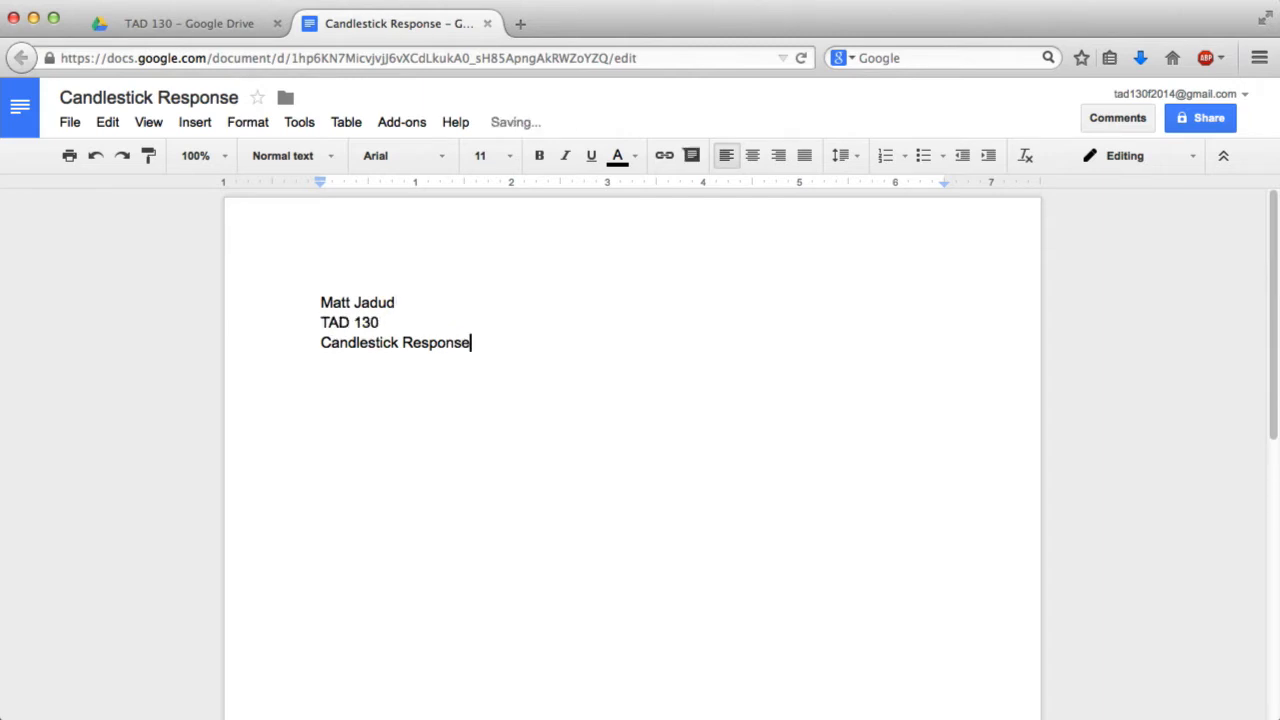
pyautogui.press('Return')
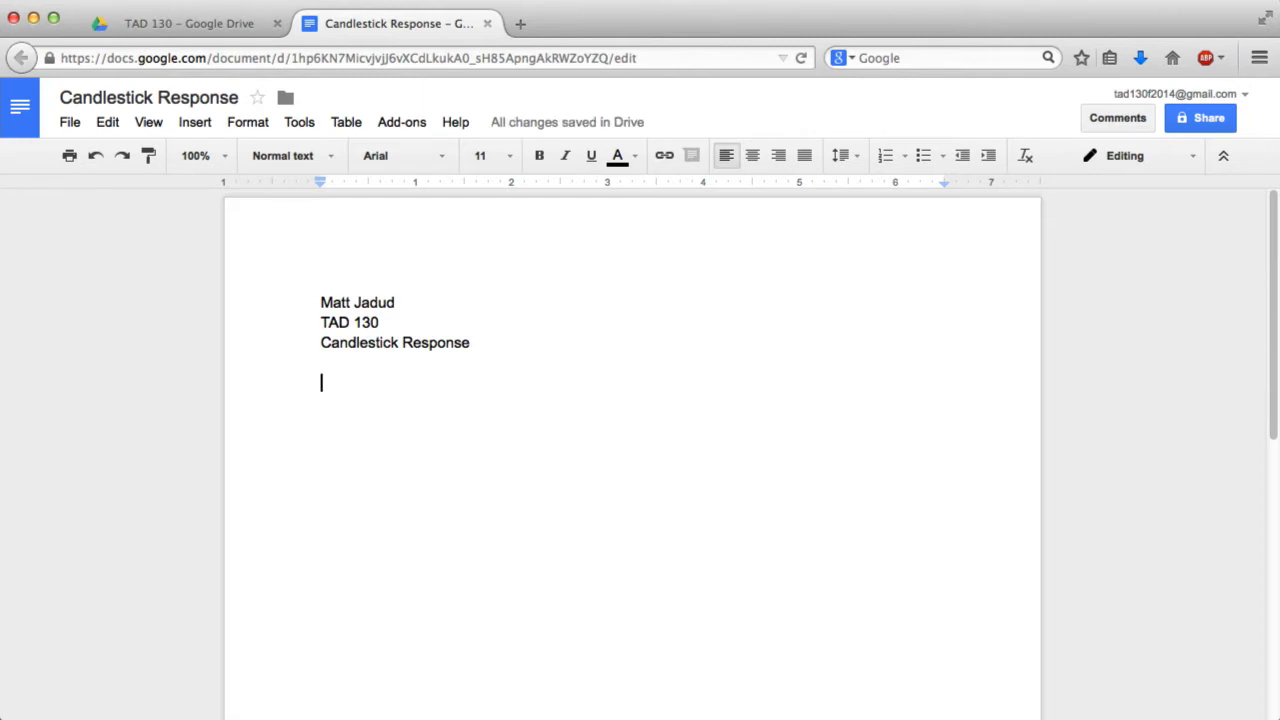
# Fill the body below the header with filler paragraphs starting "Bacon ipsum dolor sit amet" and "Ball tip kevin shank"
pyautogui.write('Bacon ipsum dolor sit amet ham tongue beef ribs, brisket hamburger tail pork loin prosciutto sausage doner boudin short loin. Biltong cow bresaola pork belly beef shank. Capicola bresaola pig swine sirloin ball tip pork loin pork belly short loin prosciutto salami meatball. Andouille pork belly corned beef jerky short ribs boudin. Ribeye boudin sirloin, ground round chicken short loin bresaola porchetta sausage prosciutto kevin venison pork loin. Filet mignon biltong shoulder meatball ham hock bacon. Prosciutto meatball hamburger tongue.')
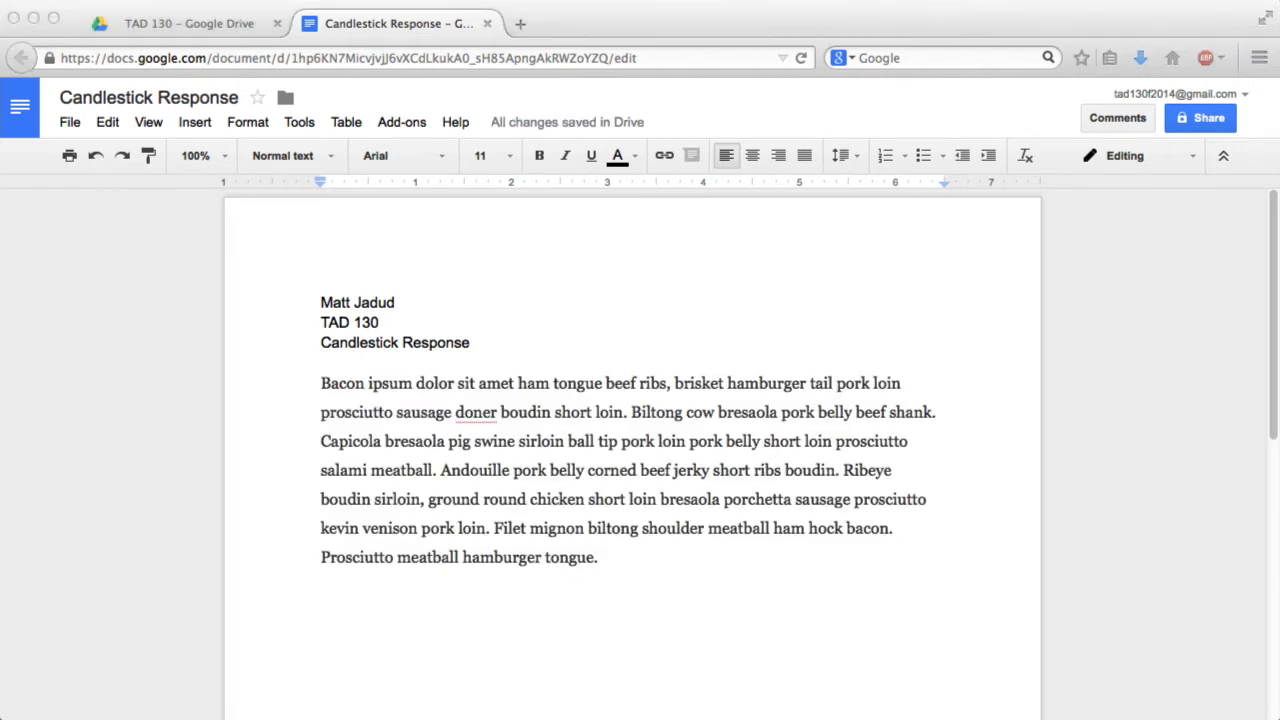
pyautogui.click(826, 630)
pyautogui.write('Ball tip kevin shank, chicken ham bresaola leberkas beef spare ribs sirloin pork chop hamburger meatball swine. Sirloin tail venison, kielbasa spare ribs ground round short loin filet mignon bacon leberkas turkey jerky meatball. Ham bresaola shank tenderloin turducken. Rump turducken pork chop, ball tip kevin salami strip steak boudin biltong corned beef t-bone ribeye.')
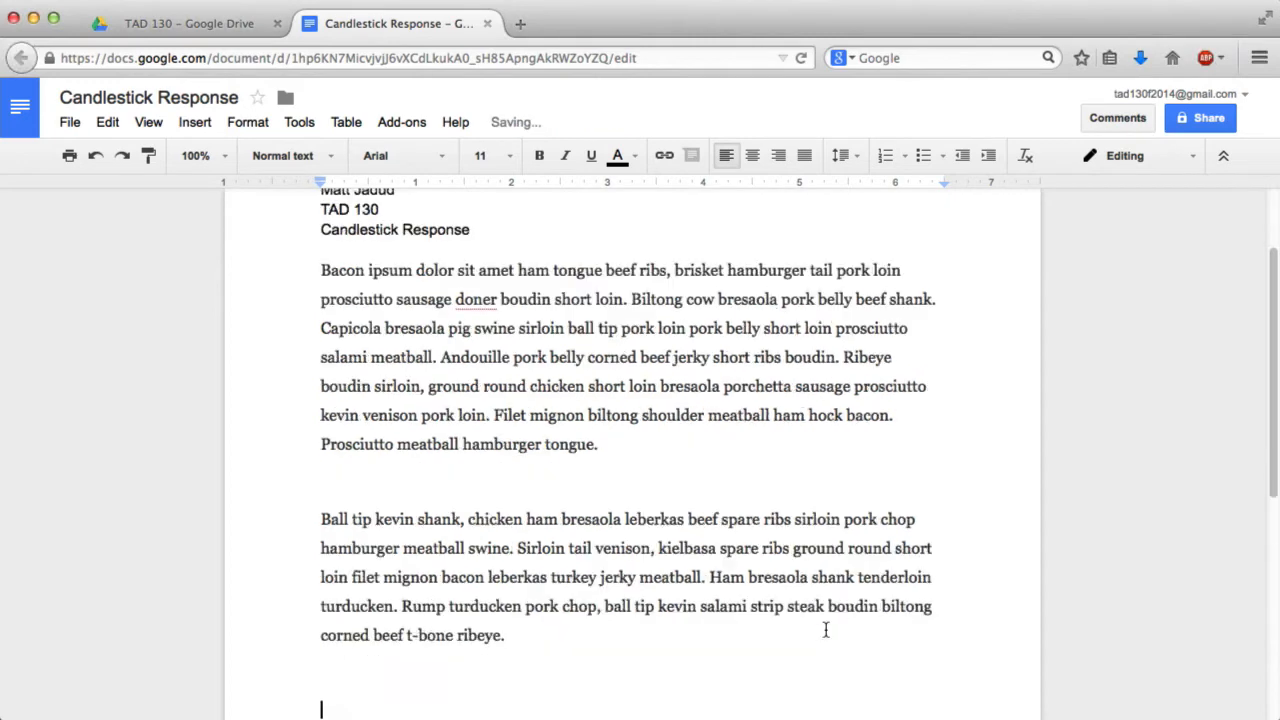
pyautogui.scroll(3, 799, 604)
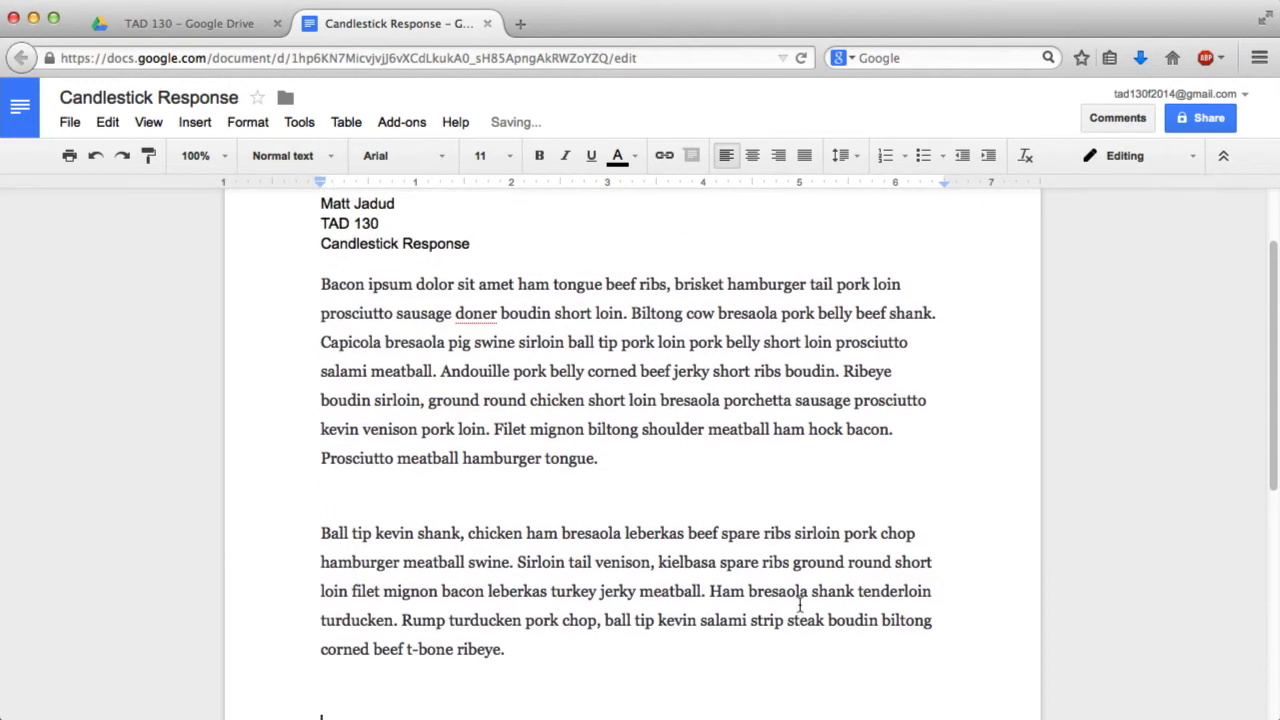
# Add the line "Candlestick Design Intent" above the first body paragraph and style it as Heading 2
pyautogui.click(517, 316)
pyautogui.press('Return')
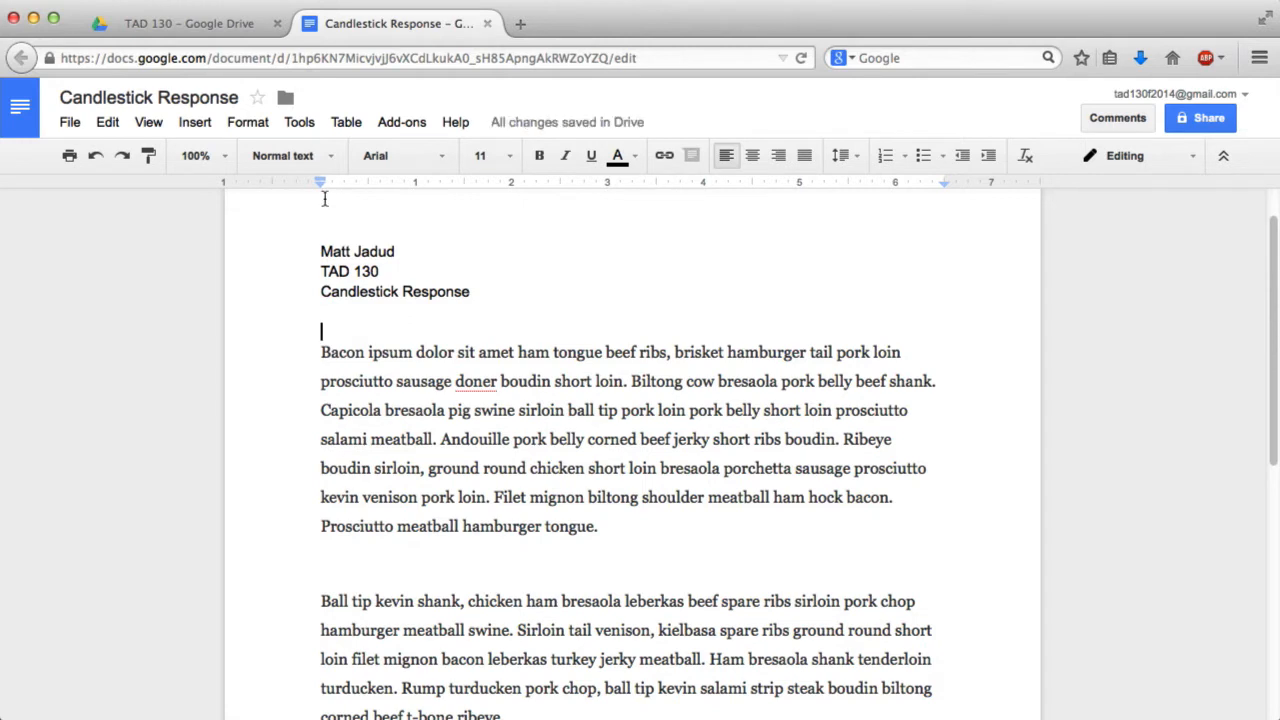
pyautogui.write('C')
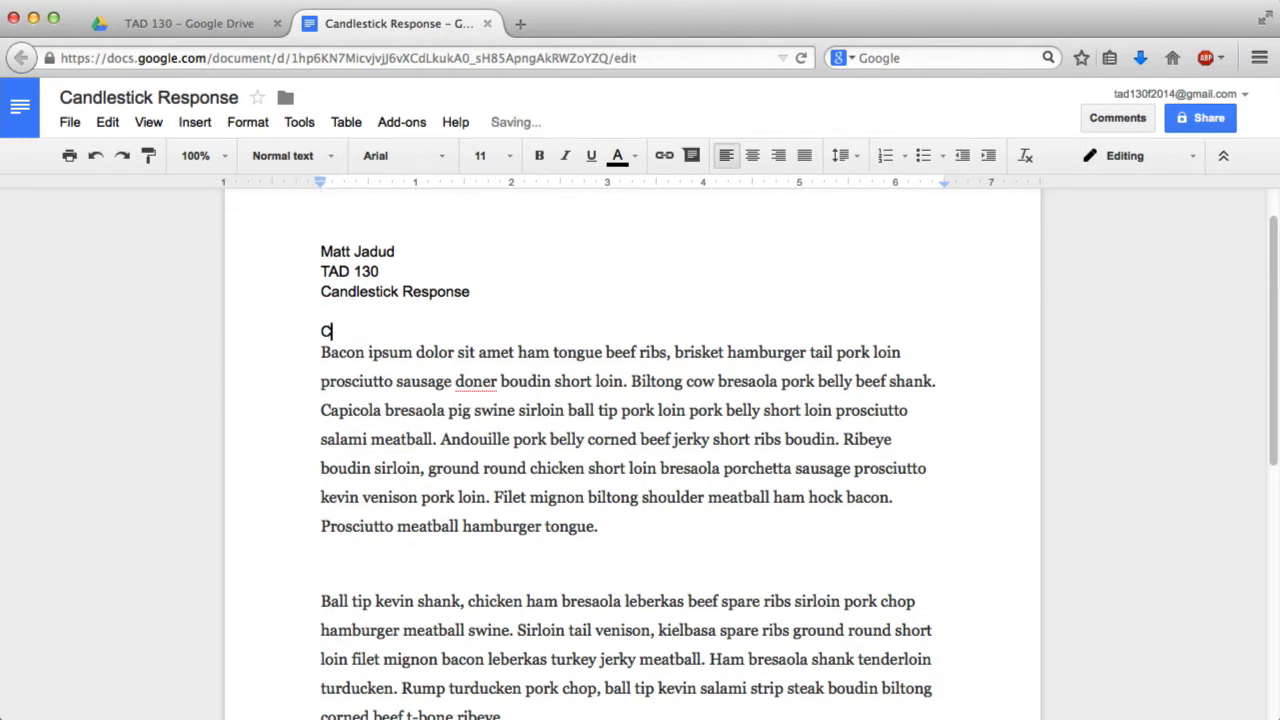
pyautogui.write('andlestick Design Intent')
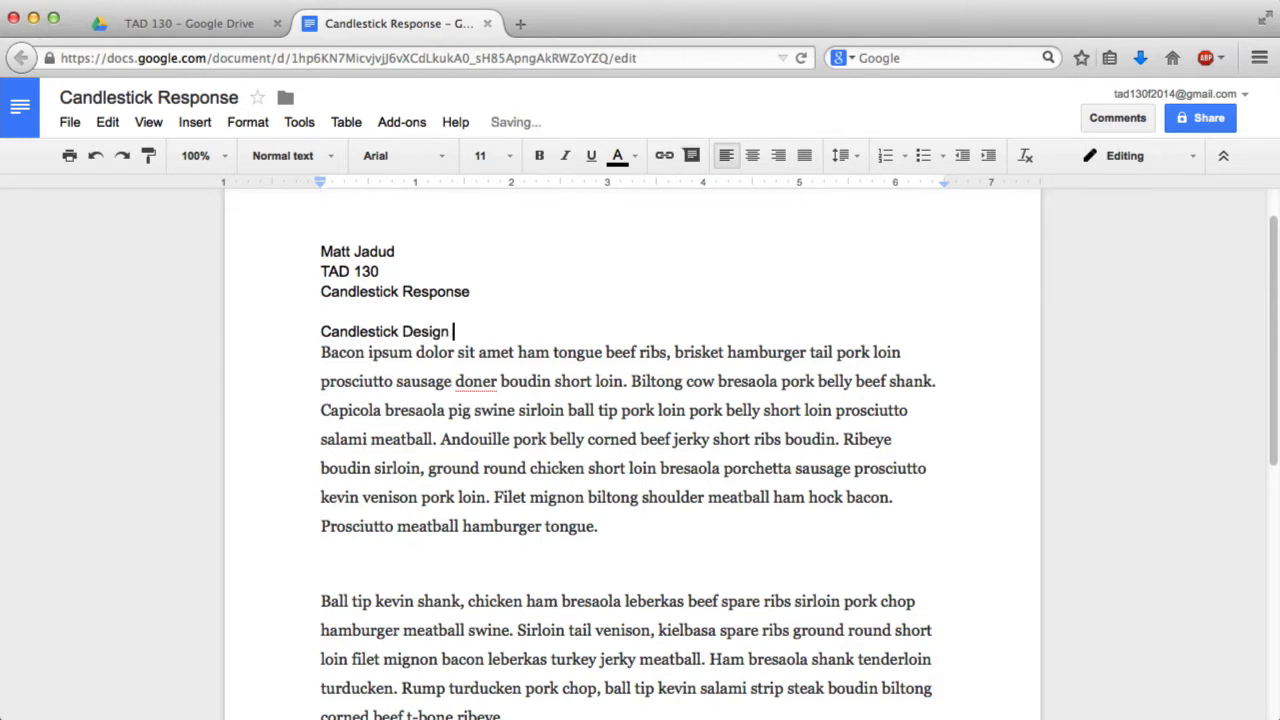
pyautogui.click(320, 160)
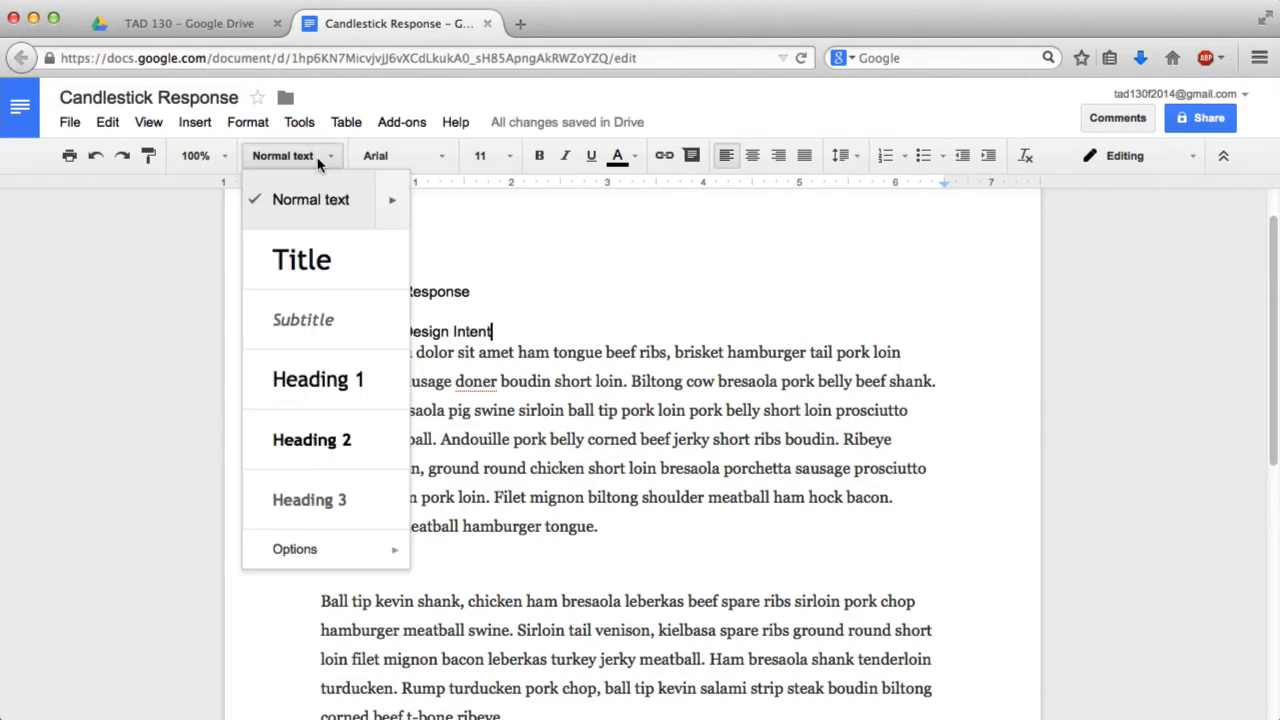
pyautogui.click(344, 439)
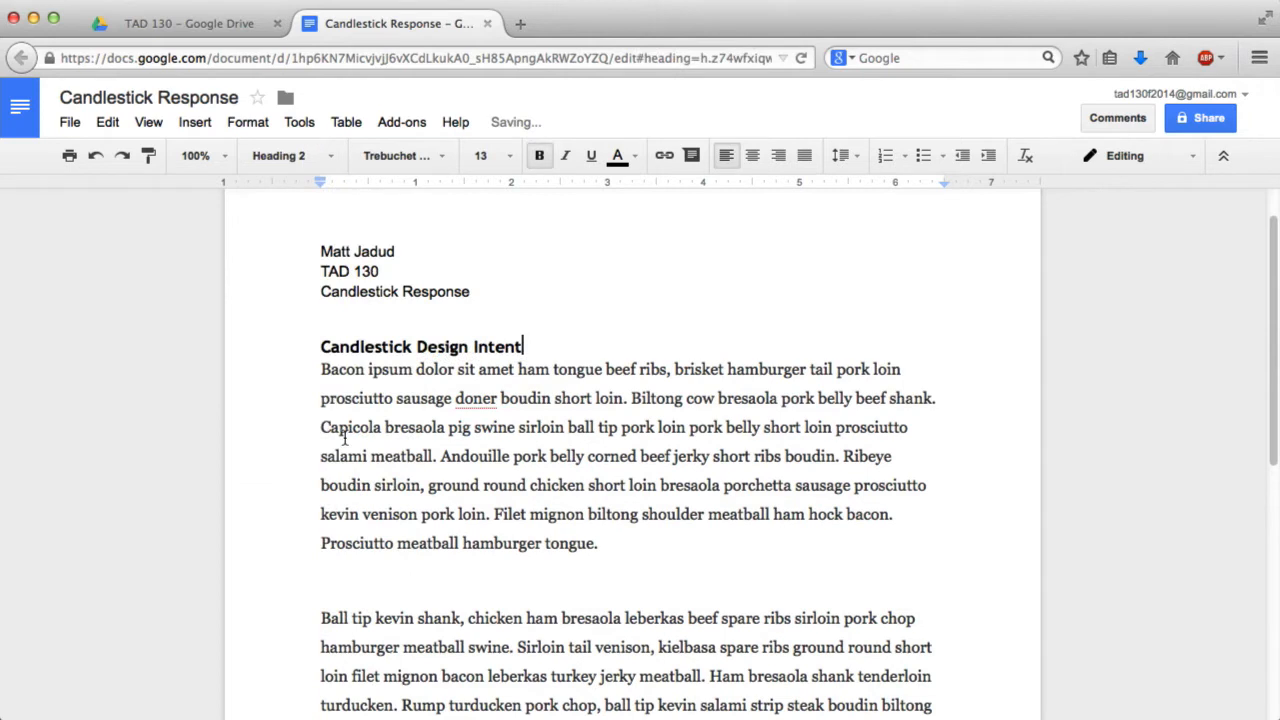
# Place the text cursor within "beef" before "jerky" in the first body paragraph and locate another-awesome-thing.png in Finder's VMWare folder
pyautogui.click(667, 457)
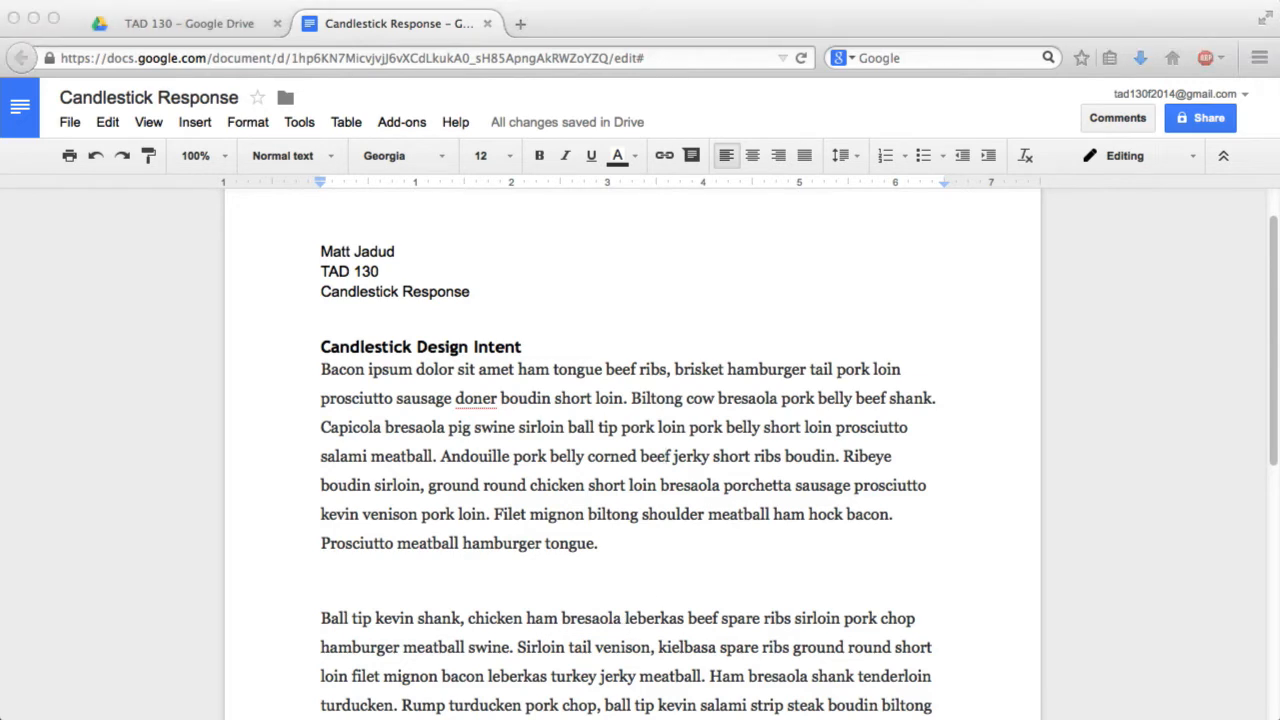
pyautogui.click(190, 334)
pyautogui.moveTo(1279, 719); pyautogui.dragTo(1013, 230)
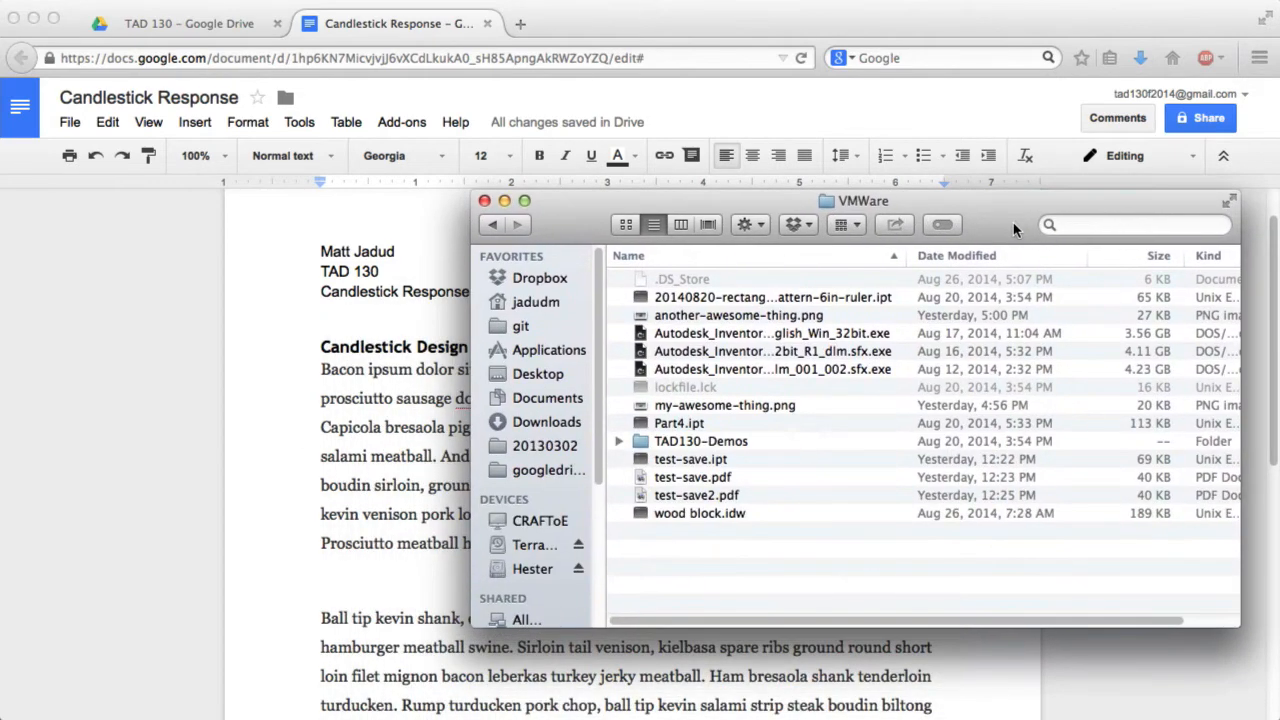
pyautogui.click(758, 410)
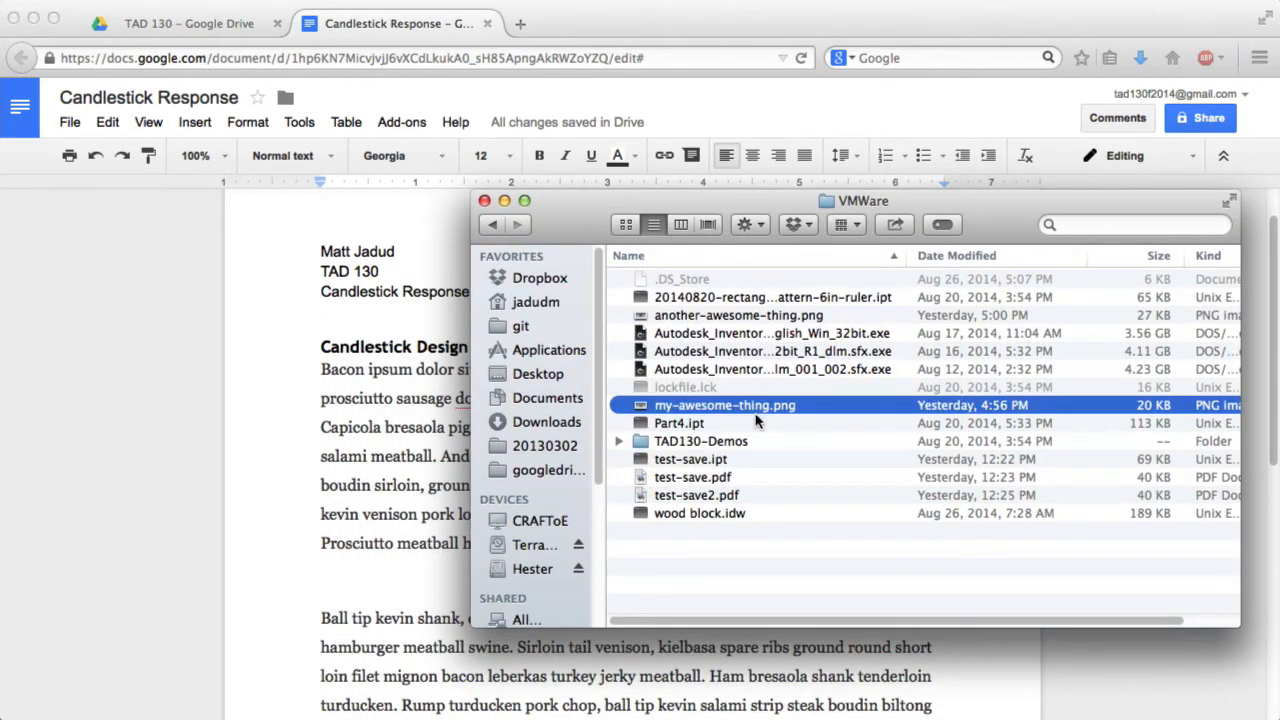
pyautogui.click(740, 316)
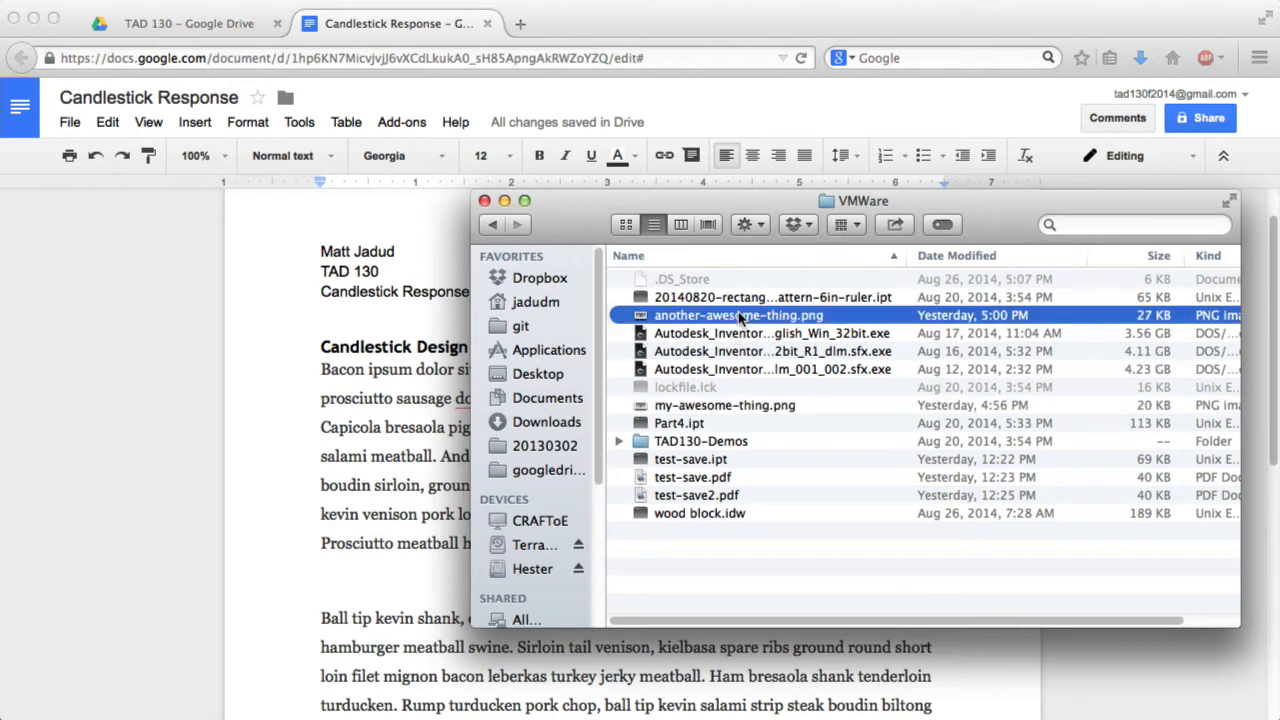
pyautogui.click(358, 256)
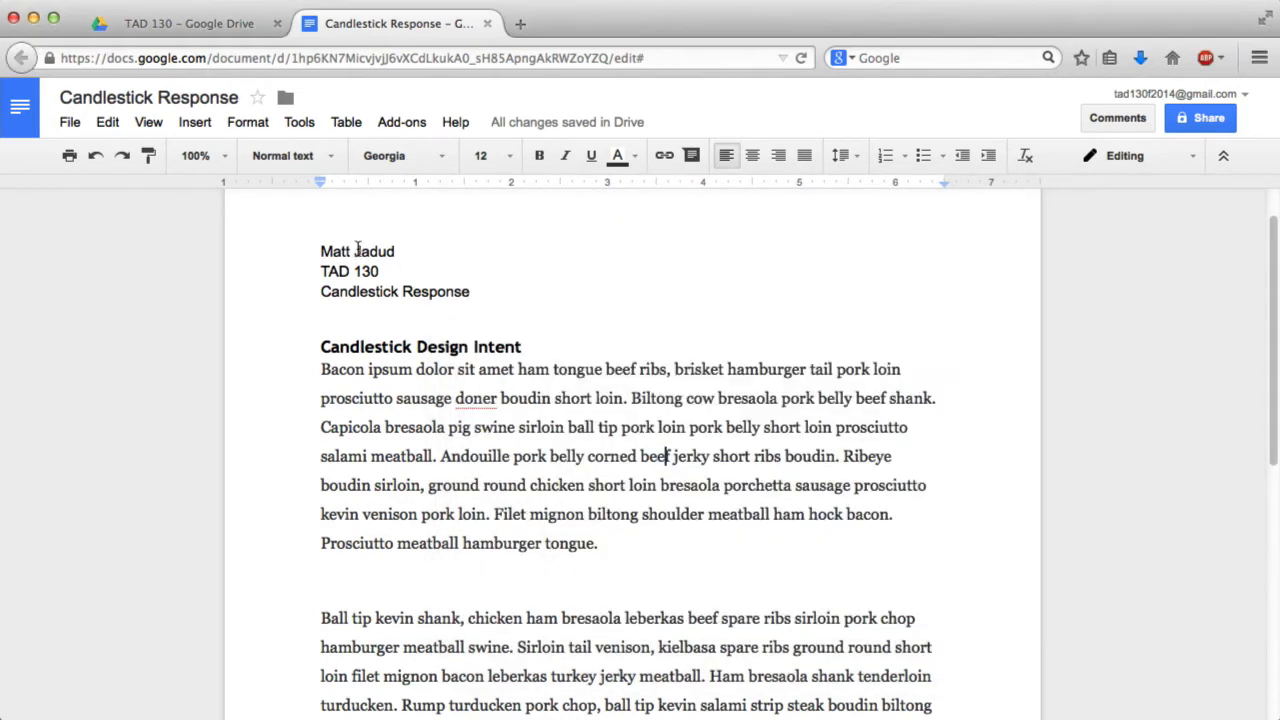
# Insert another-awesome-thing.png from the Finder window into the first body paragraph as an uploaded image, and move the Finder window out of the way
pyautogui.click(196, 123)
pyautogui.click(217, 158)
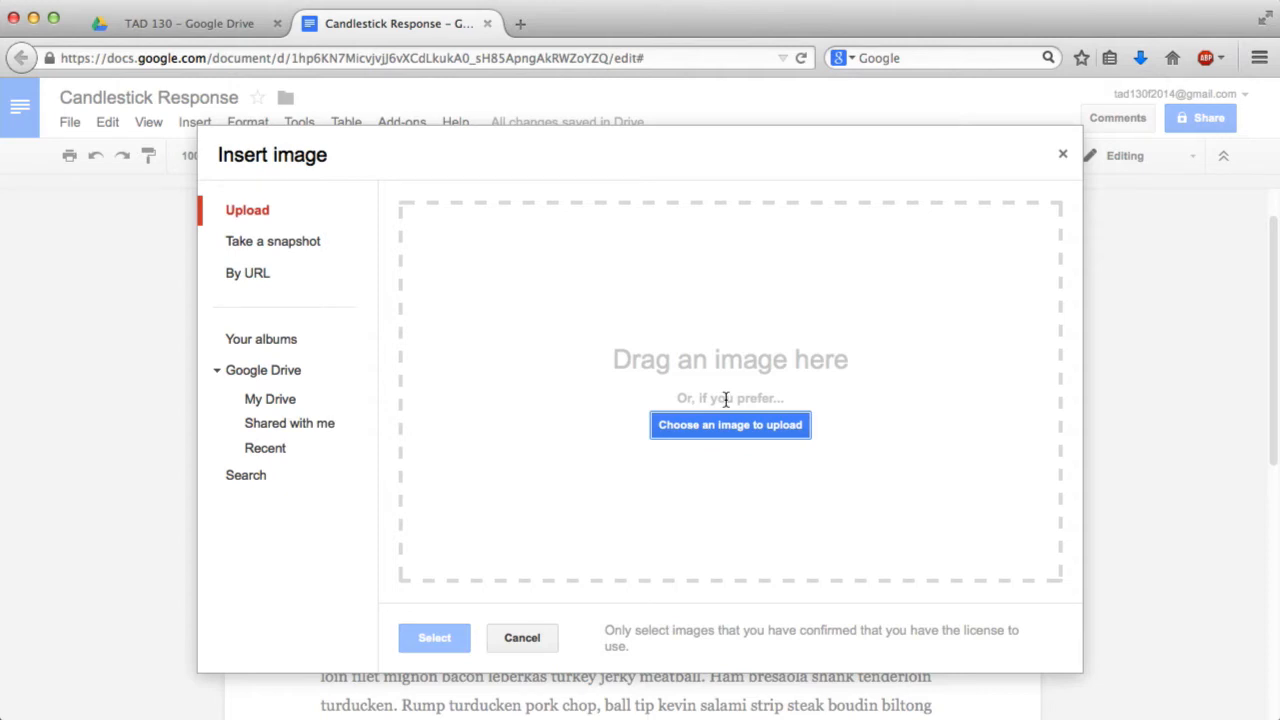
pyautogui.press('super+Tab')
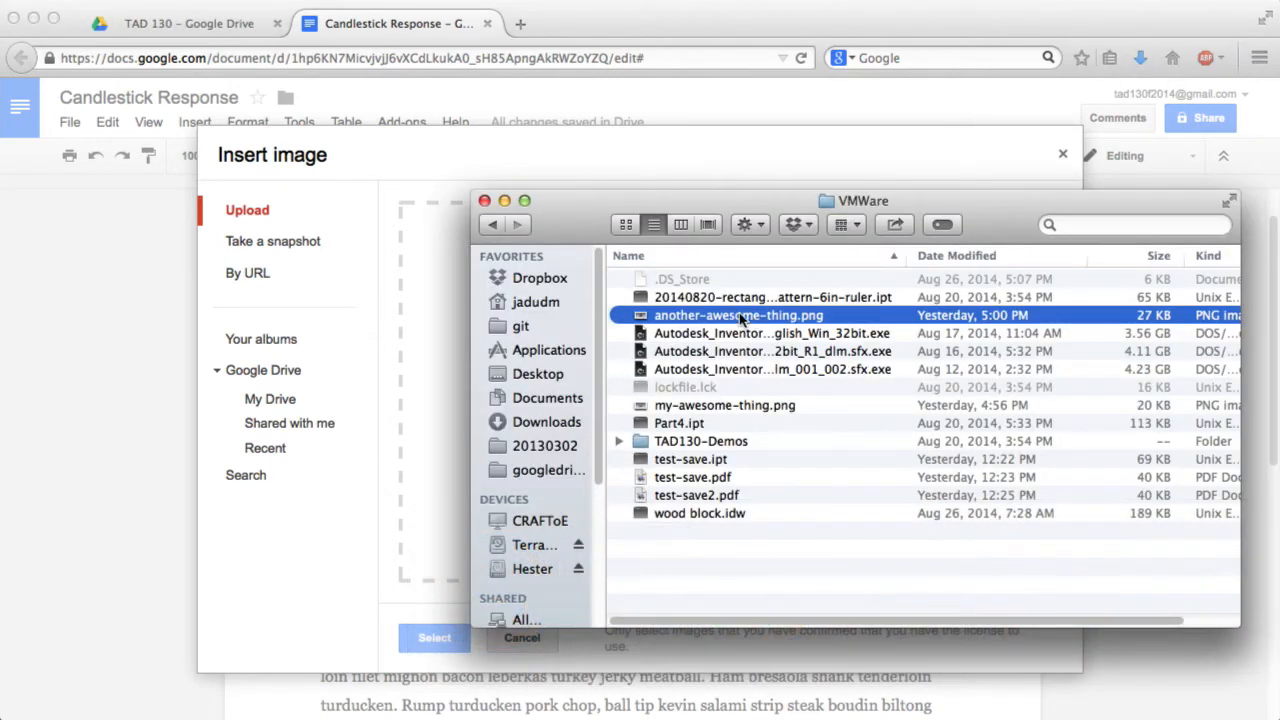
pyautogui.moveTo(741, 318); pyautogui.dragTo(442, 328)
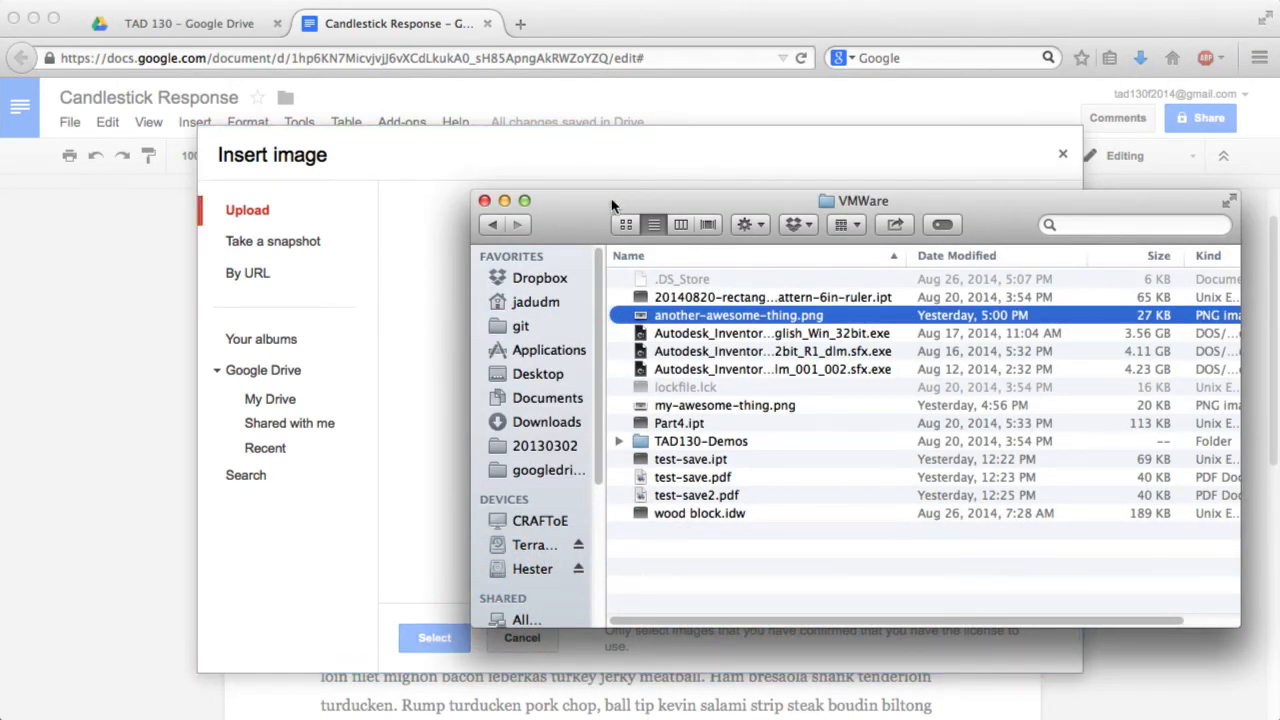
pyautogui.moveTo(612, 205); pyautogui.dragTo(1174, 275)
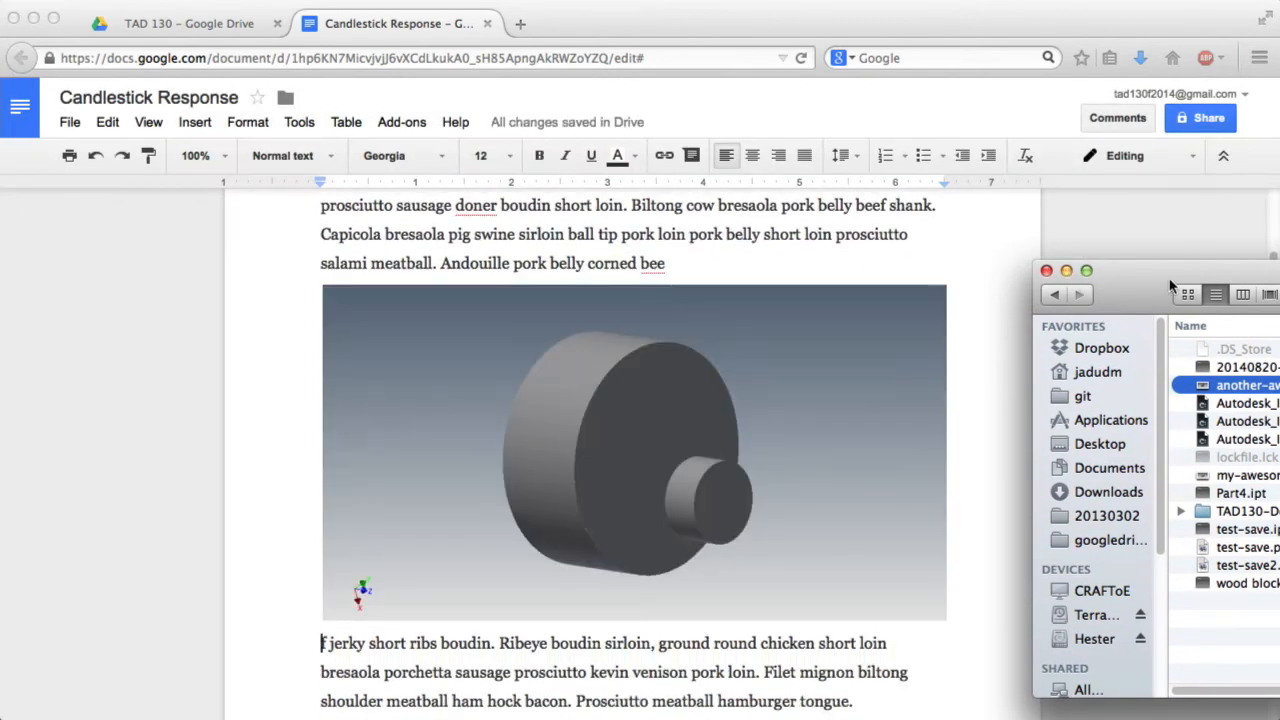
pyautogui.moveTo(1170, 281); pyautogui.dragTo(1243, 719)
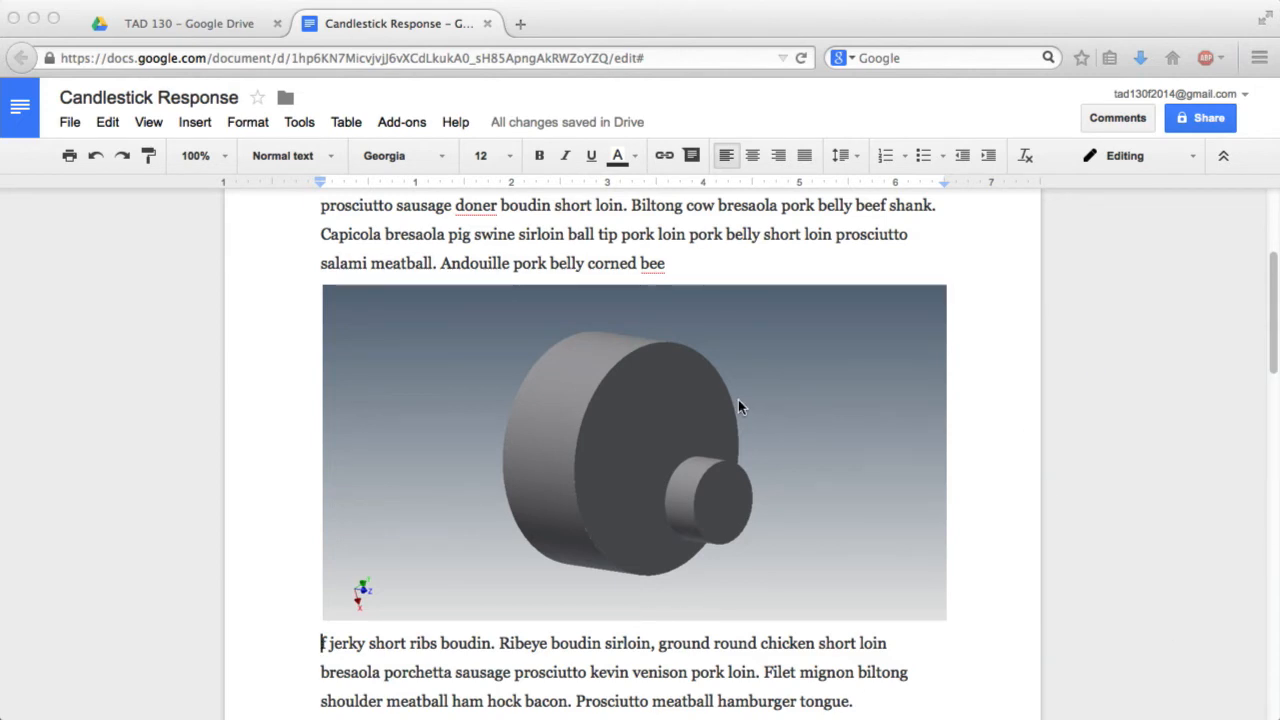
# Set the inserted image to wrap text with a 1/4" margin
pyautogui.click(712, 375)
pyautogui.click(555, 340)
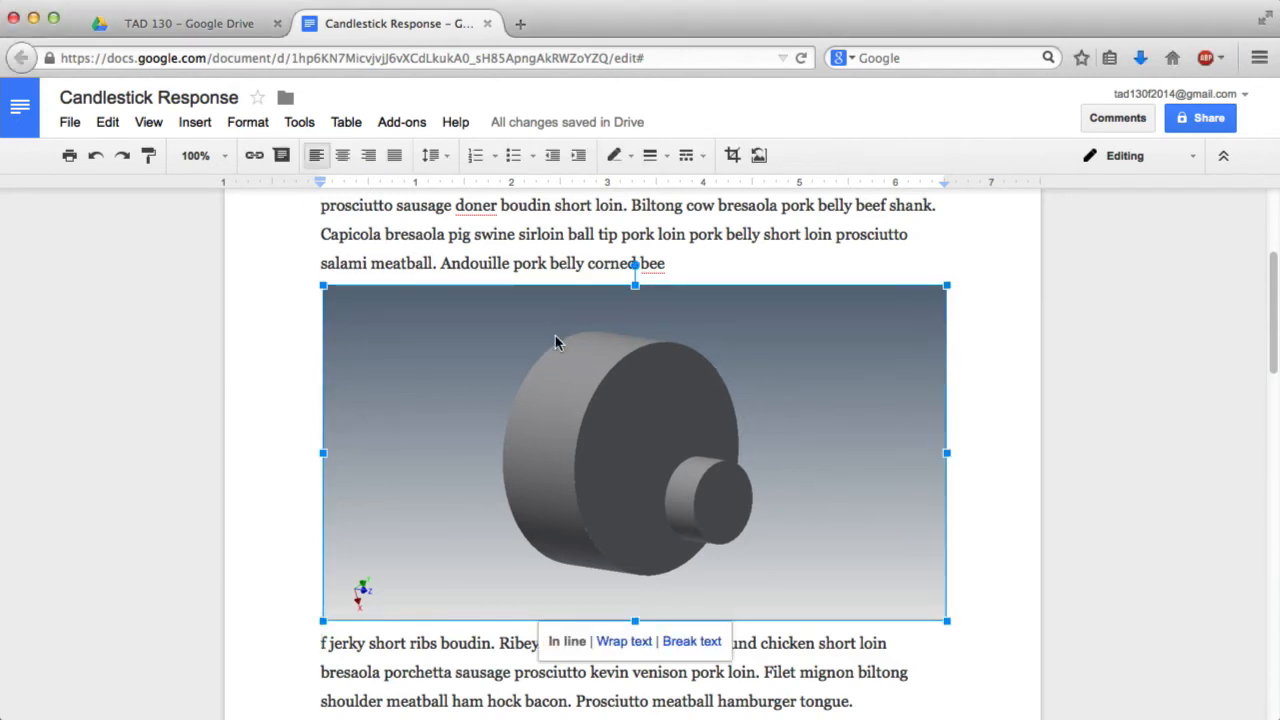
pyautogui.click(630, 643)
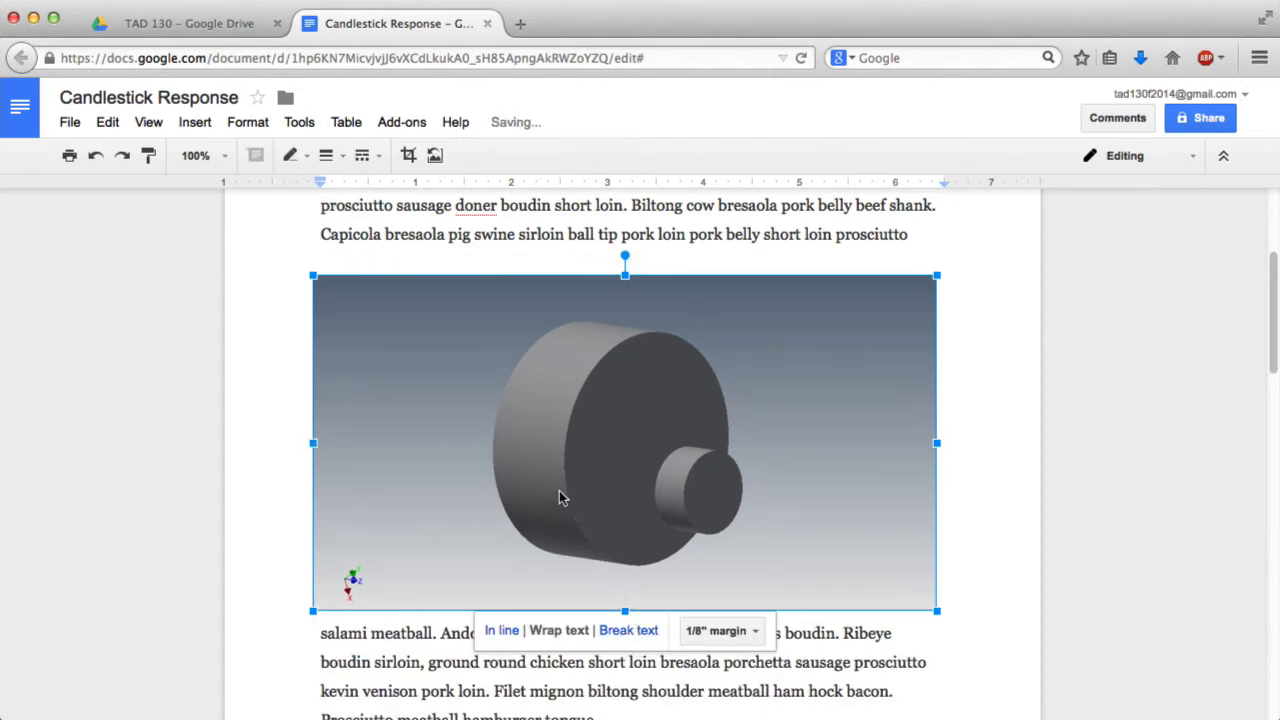
pyautogui.scroll(-1, 560, 495)
pyautogui.scroll(3, 560, 491)
pyautogui.scroll(-3, 560, 491)
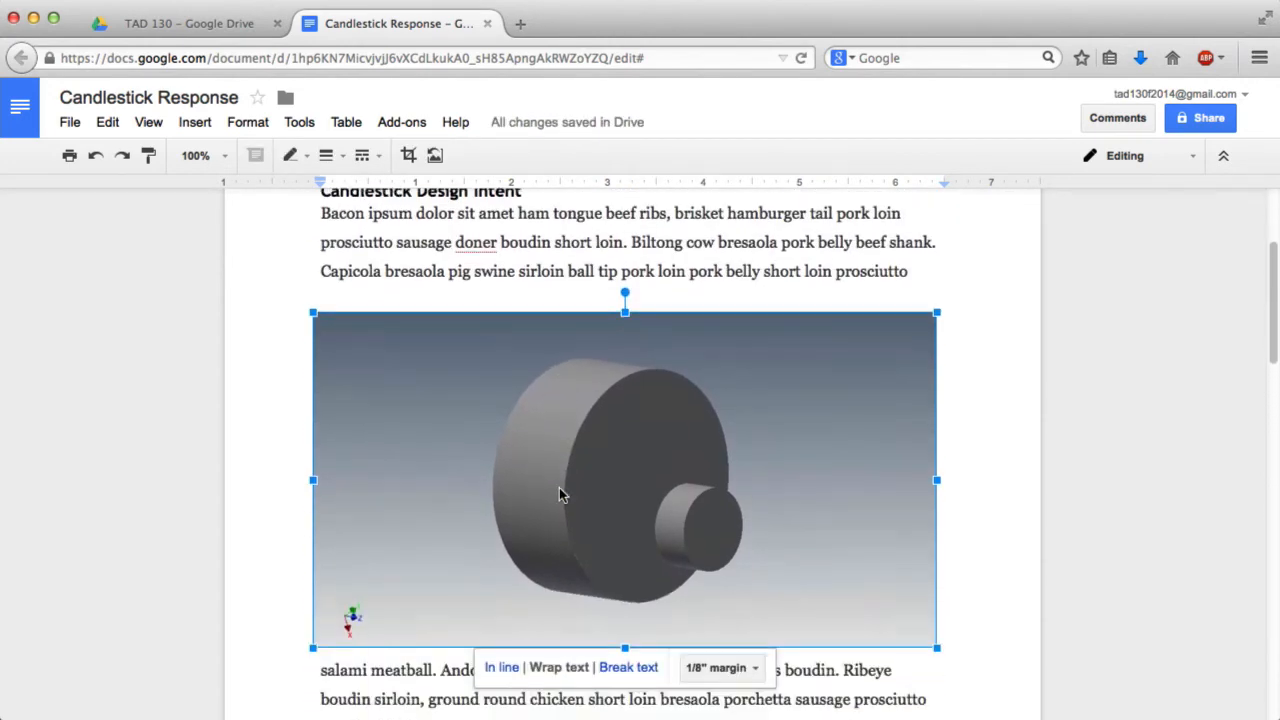
pyautogui.click(722, 609)
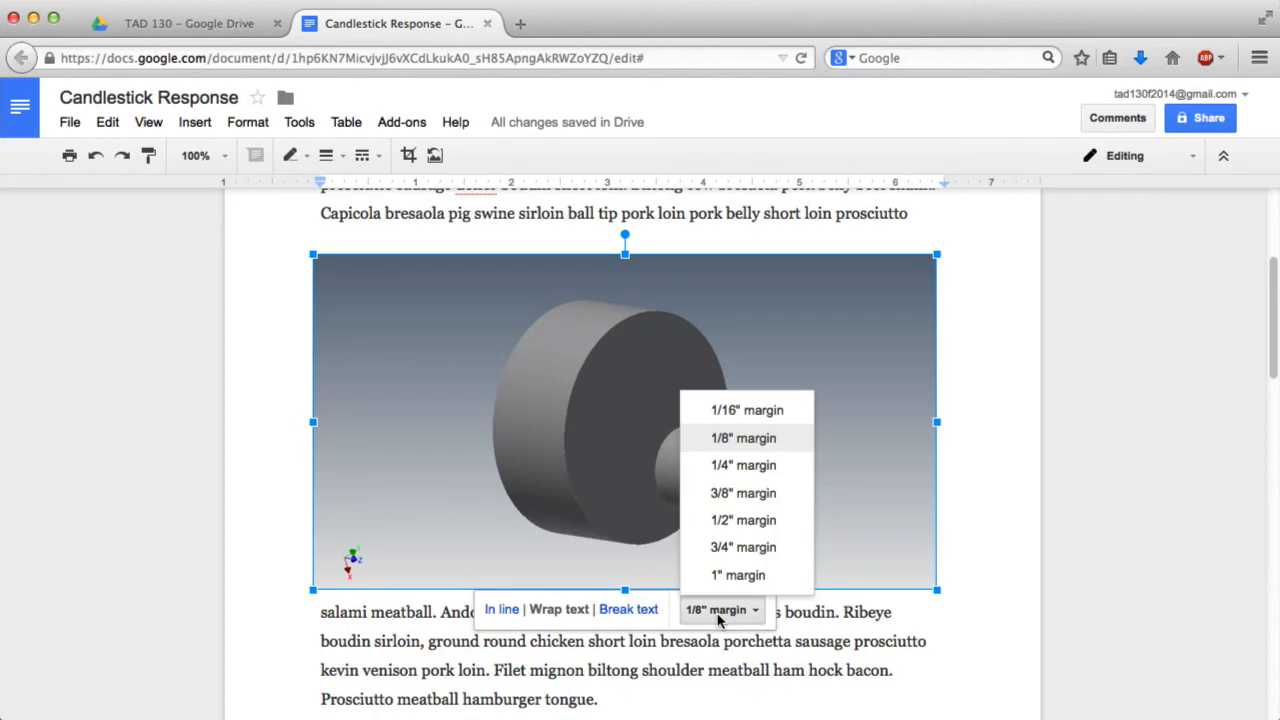
pyautogui.click(732, 463)
pyautogui.scroll(5, 625, 445)
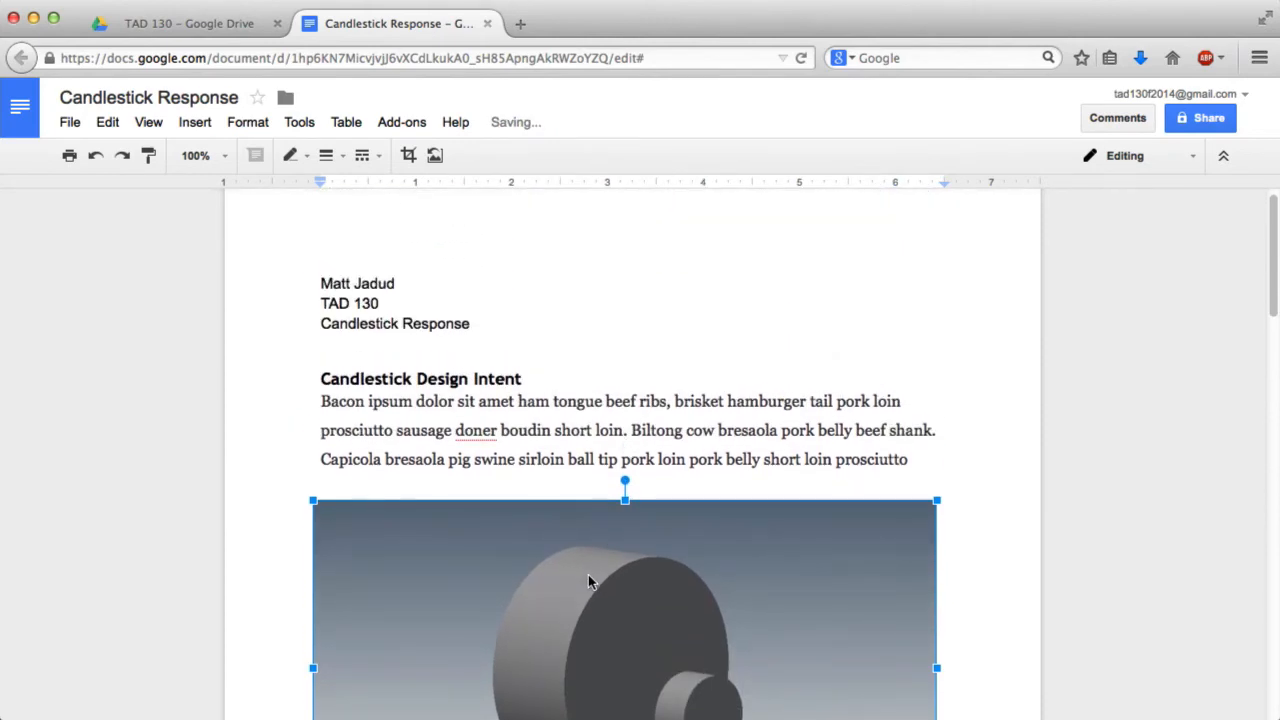
# Shrink the wrapped image to about 4 inches wide and position it against the right text margin beside the "Ball tip kevin shank" paragraph
pyautogui.scroll(-4, 588, 580)
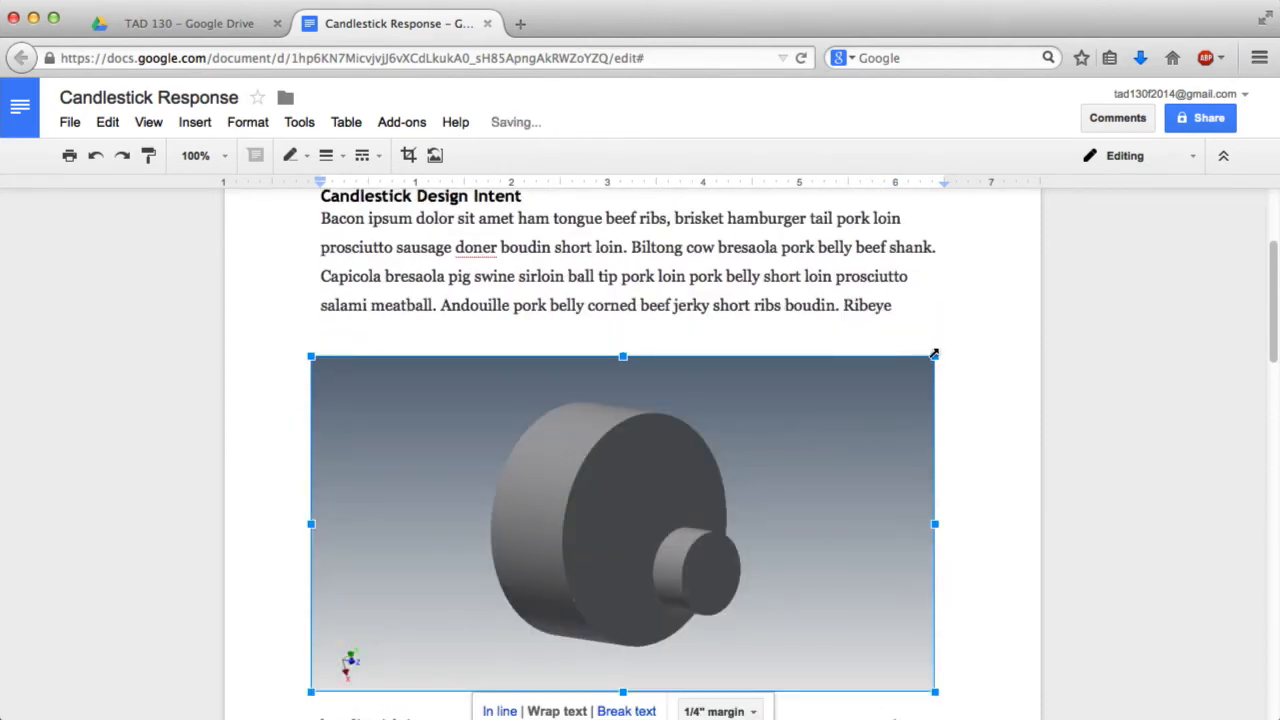
pyautogui.moveTo(934, 354); pyautogui.dragTo(696, 485)
pyautogui.moveTo(489, 578); pyautogui.dragTo(722, 528)
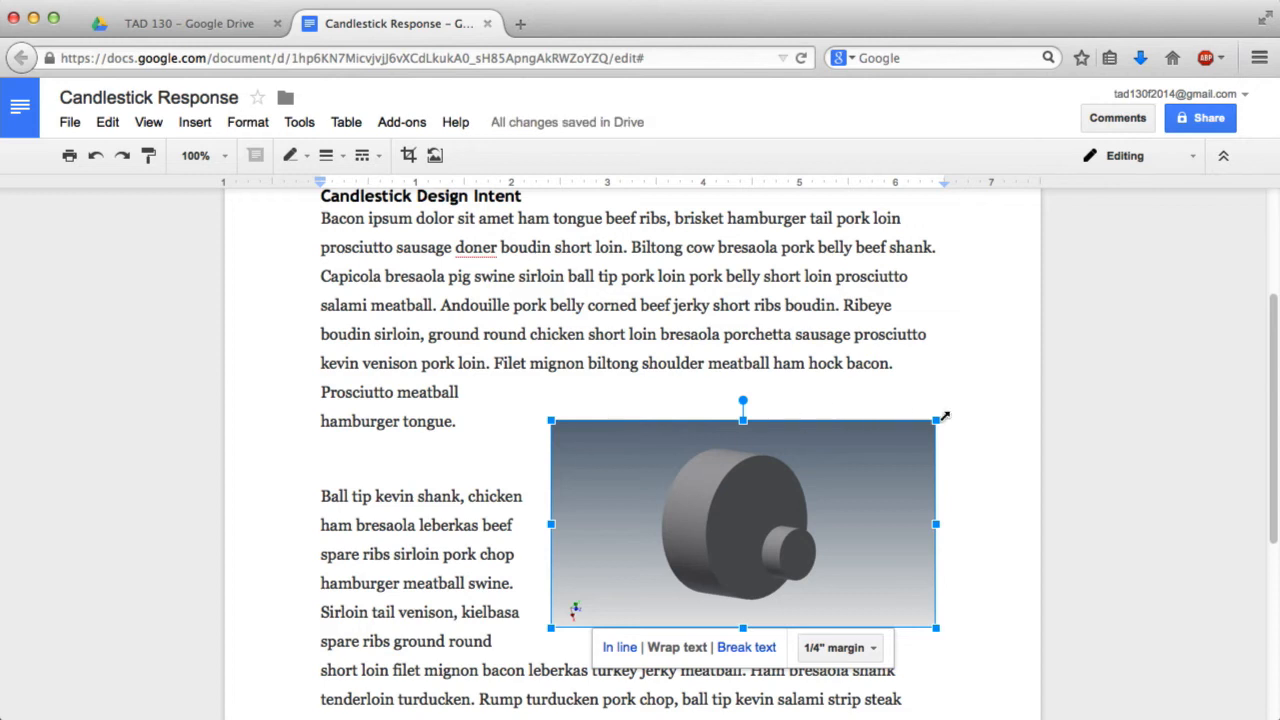
pyautogui.moveTo(870, 470); pyautogui.dragTo(857, 465)
pyautogui.click(995, 492)
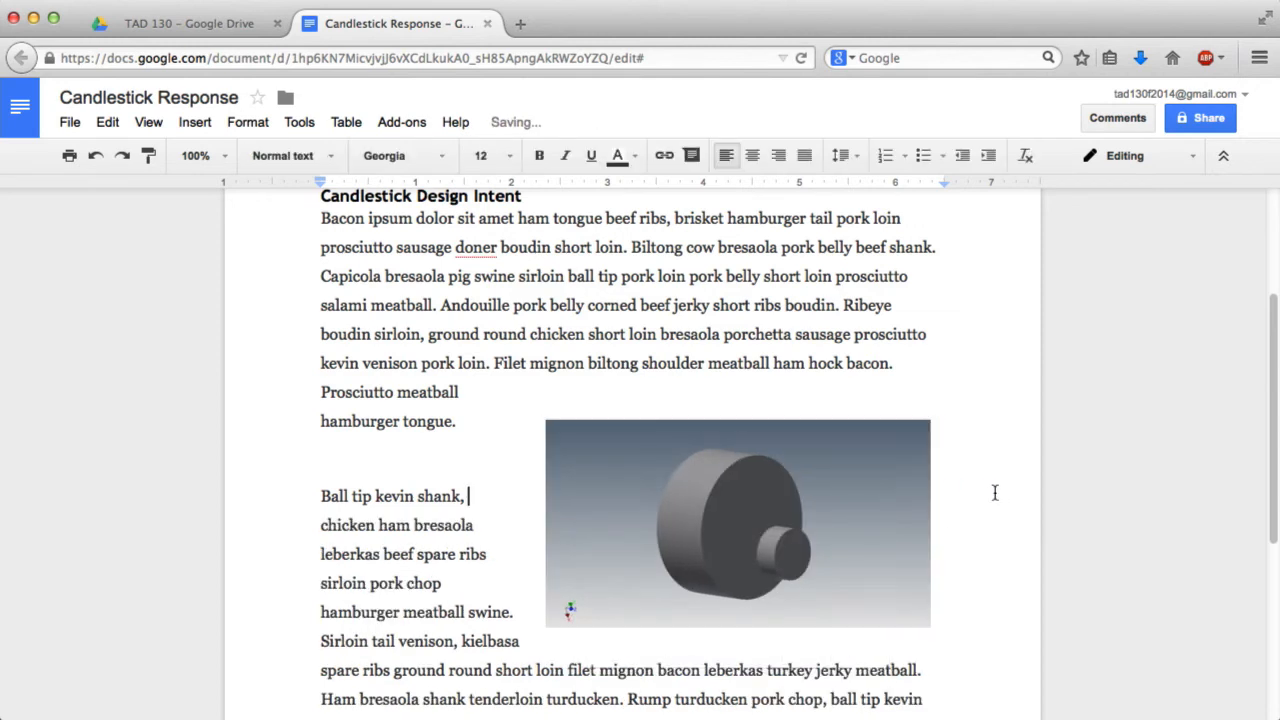
pyautogui.moveTo(878, 510); pyautogui.dragTo(868, 531)
pyautogui.click(993, 466)
pyautogui.scroll(-4, 914, 465)
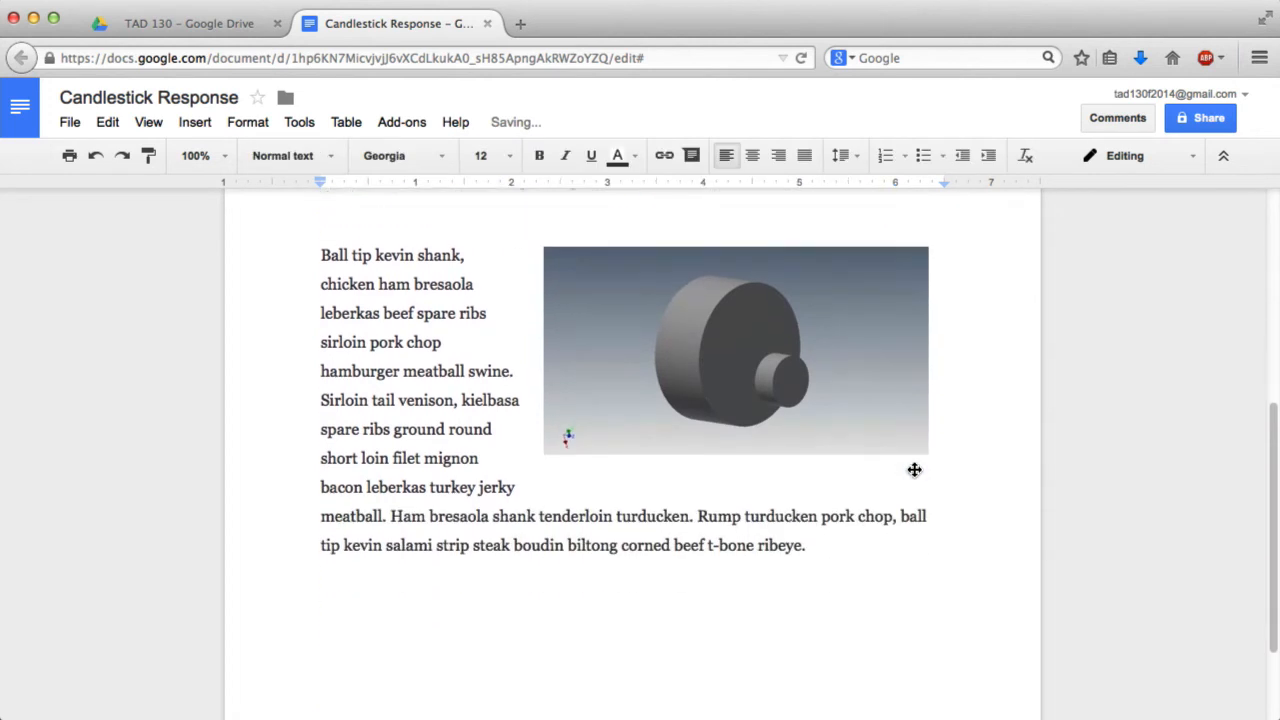
pyautogui.scroll(2, 914, 469)
pyautogui.scroll(-1, 914, 469)
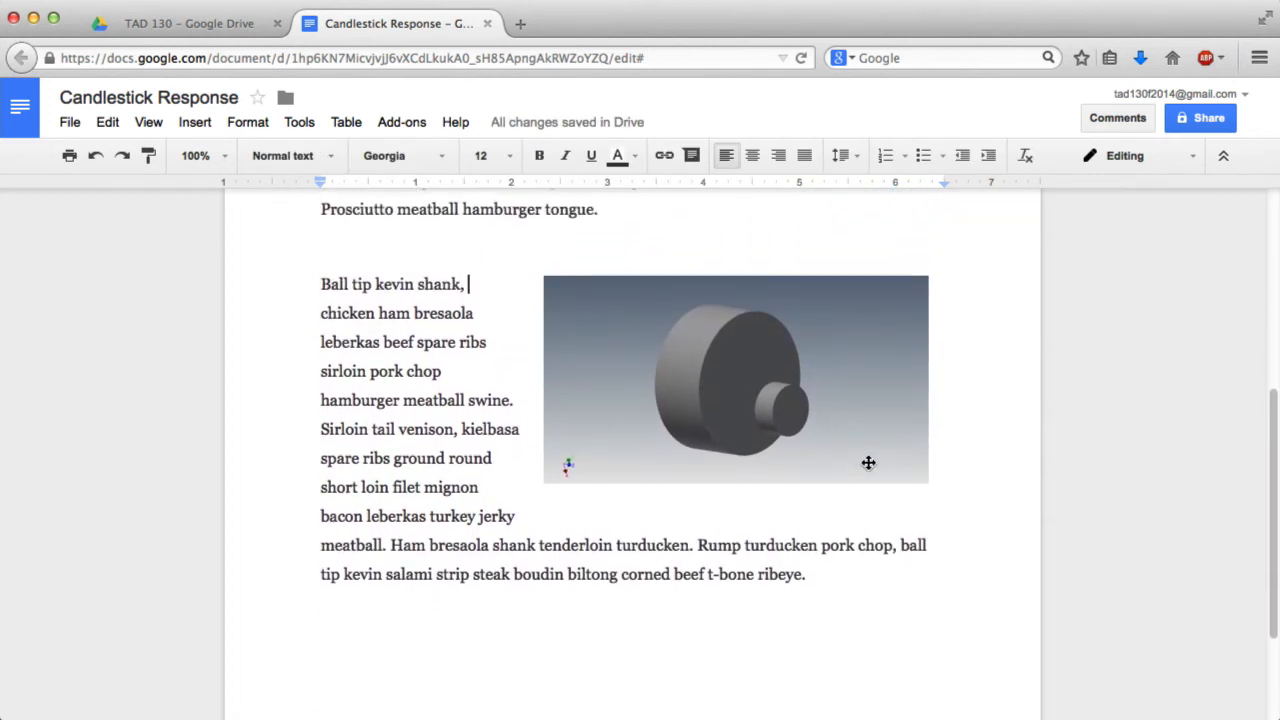
# Enlarge the image to span the full text width between the two body paragraphs, and set the document zoom to 50%
pyautogui.click(757, 445)
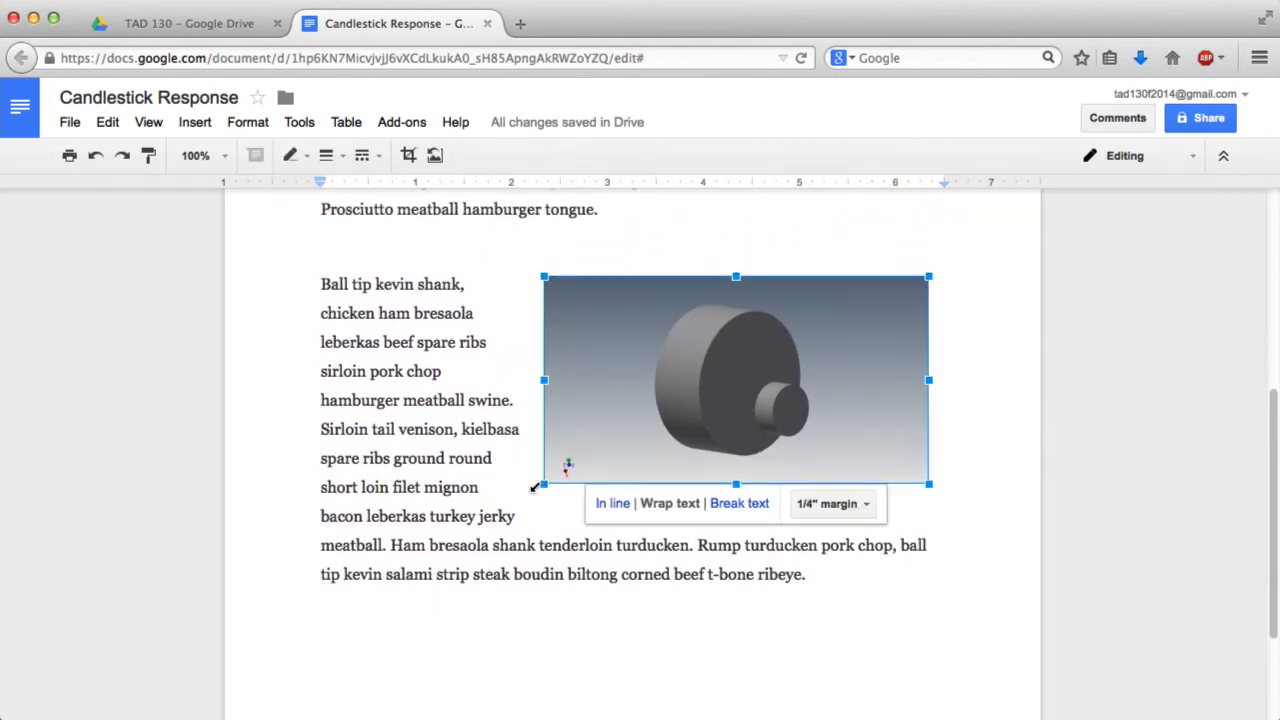
pyautogui.moveTo(543, 484); pyautogui.dragTo(318, 552)
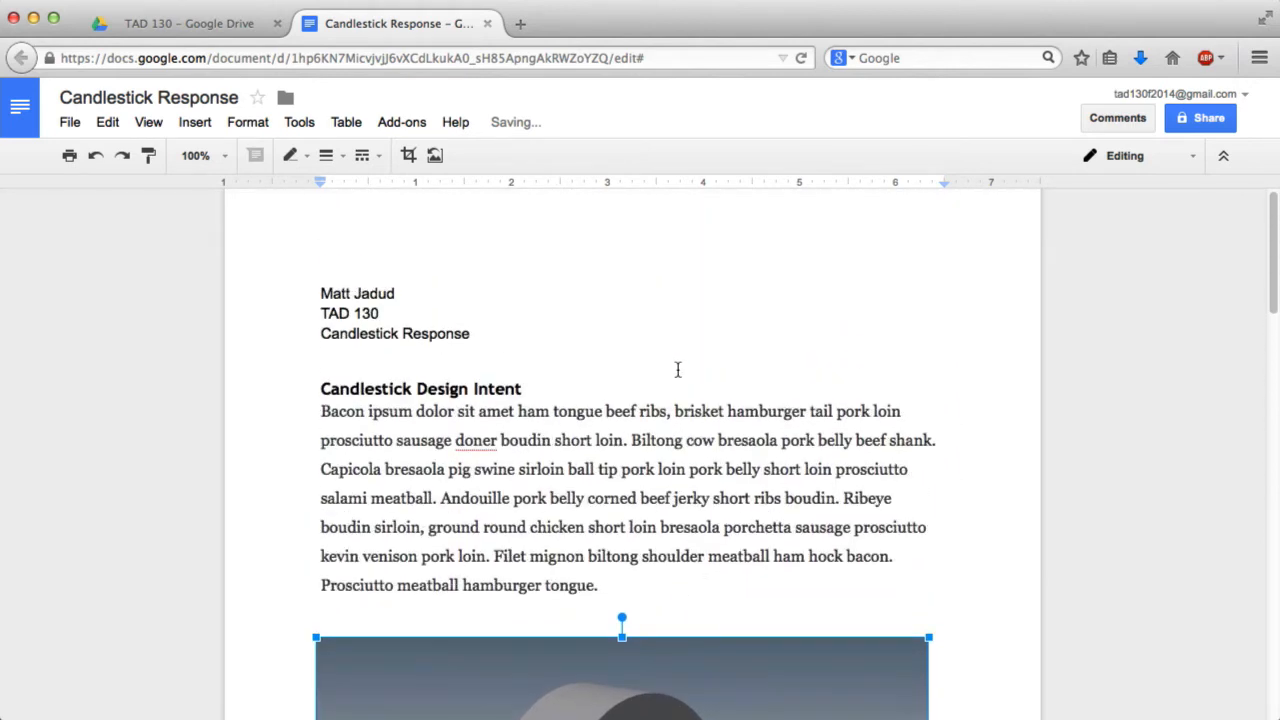
pyautogui.click(205, 155)
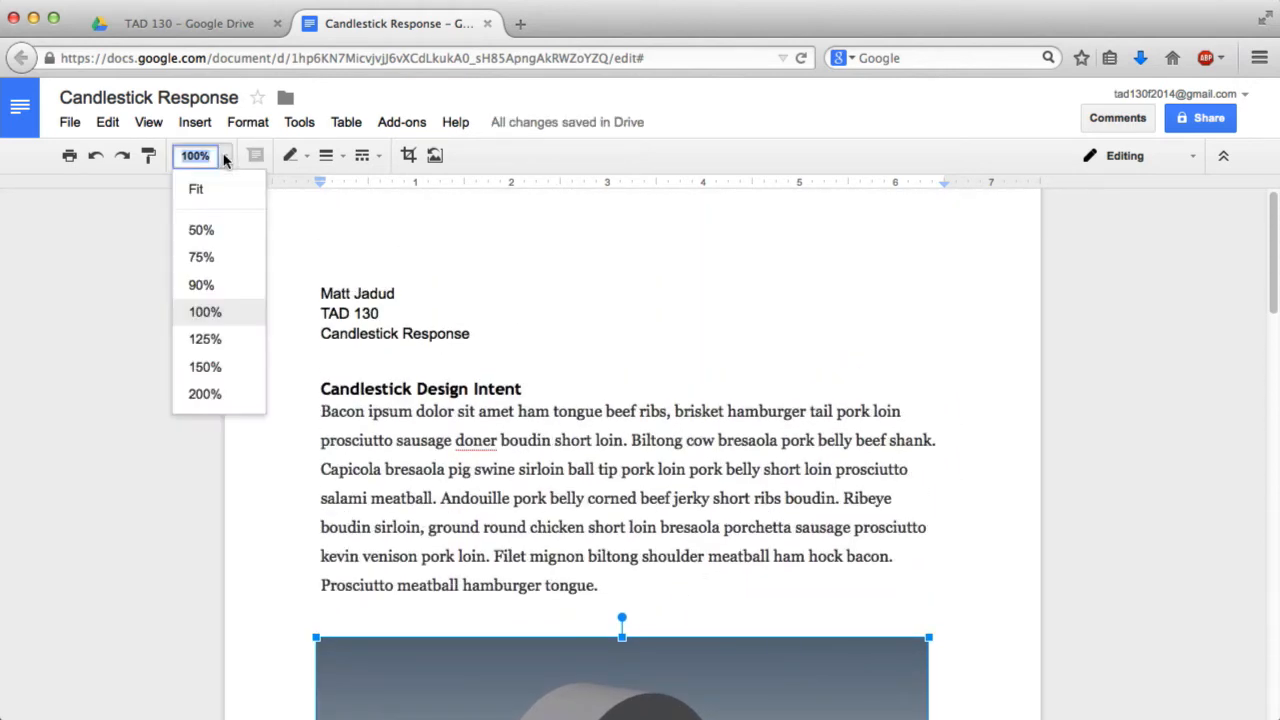
pyautogui.click(218, 229)
pyautogui.click(960, 480)
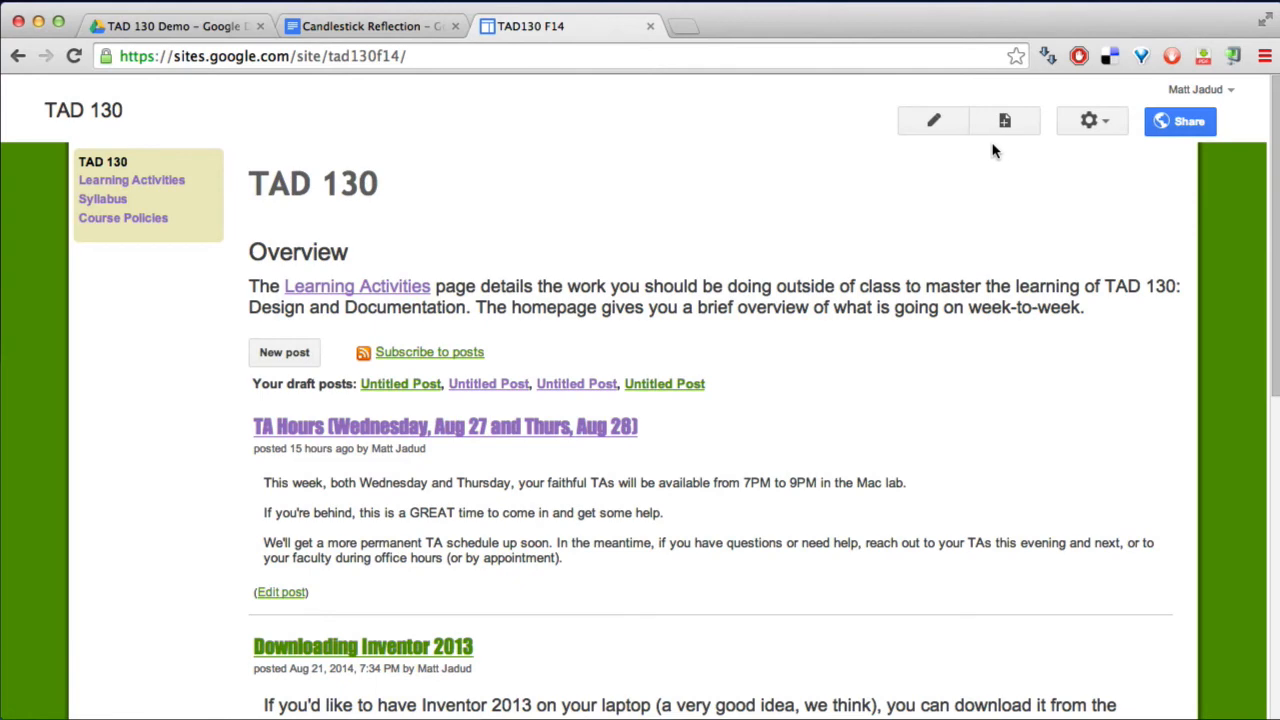
# Open the Imagining A Candlestick assignment from Learning Activities on the TAD 130 site and follow its Kaizena submission link
pyautogui.click(392, 288)
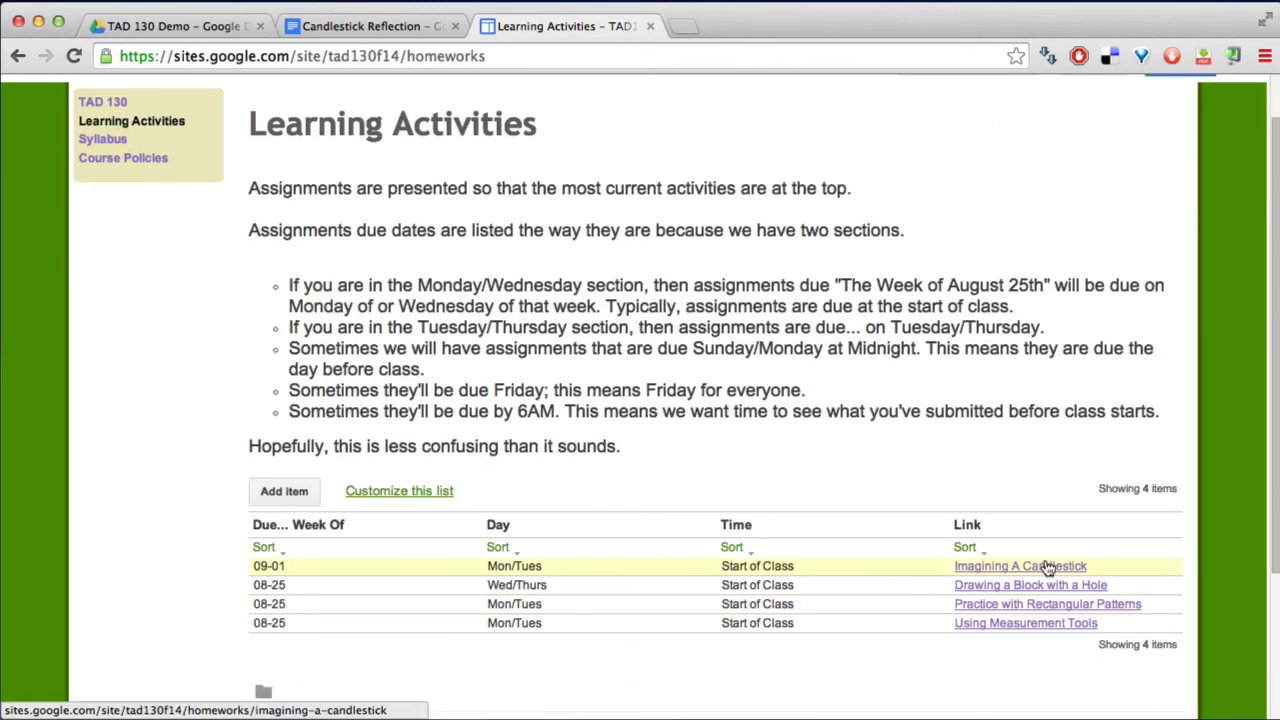
pyautogui.click(1046, 566)
pyautogui.scroll(-10, 665, 318)
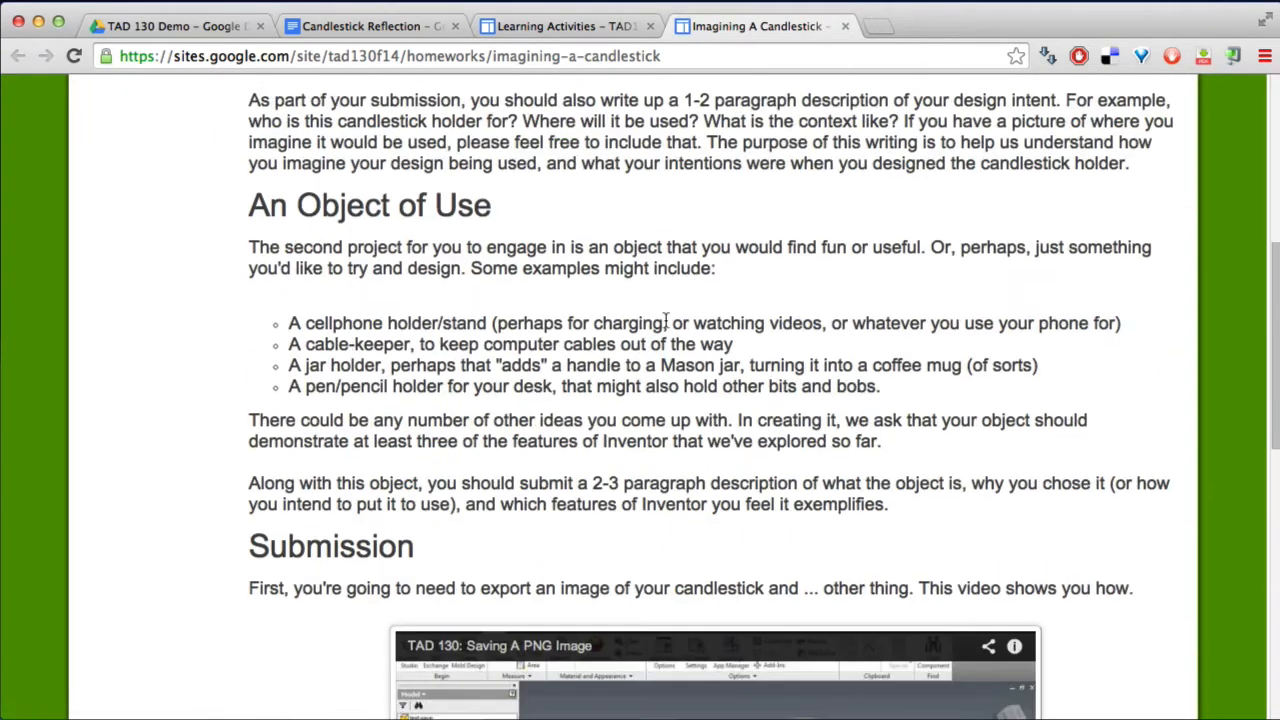
pyautogui.scroll(-5, 363, 309)
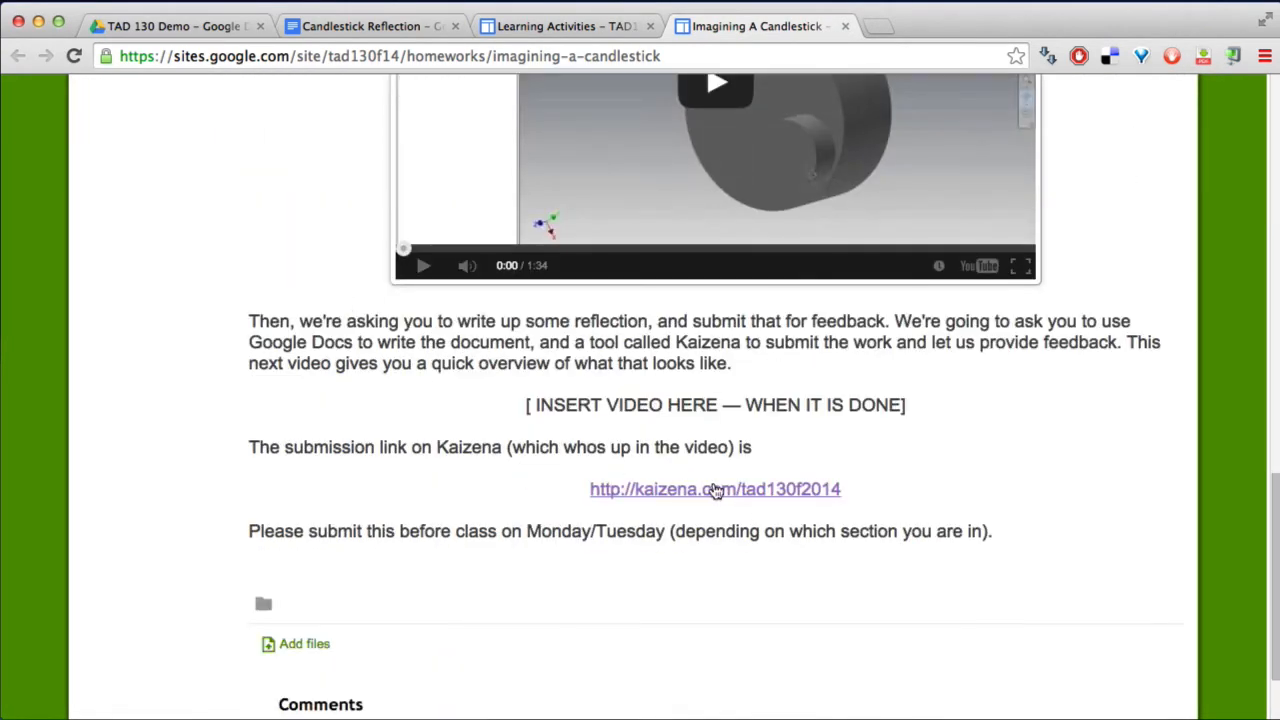
pyautogui.scroll(5, 929, 455)
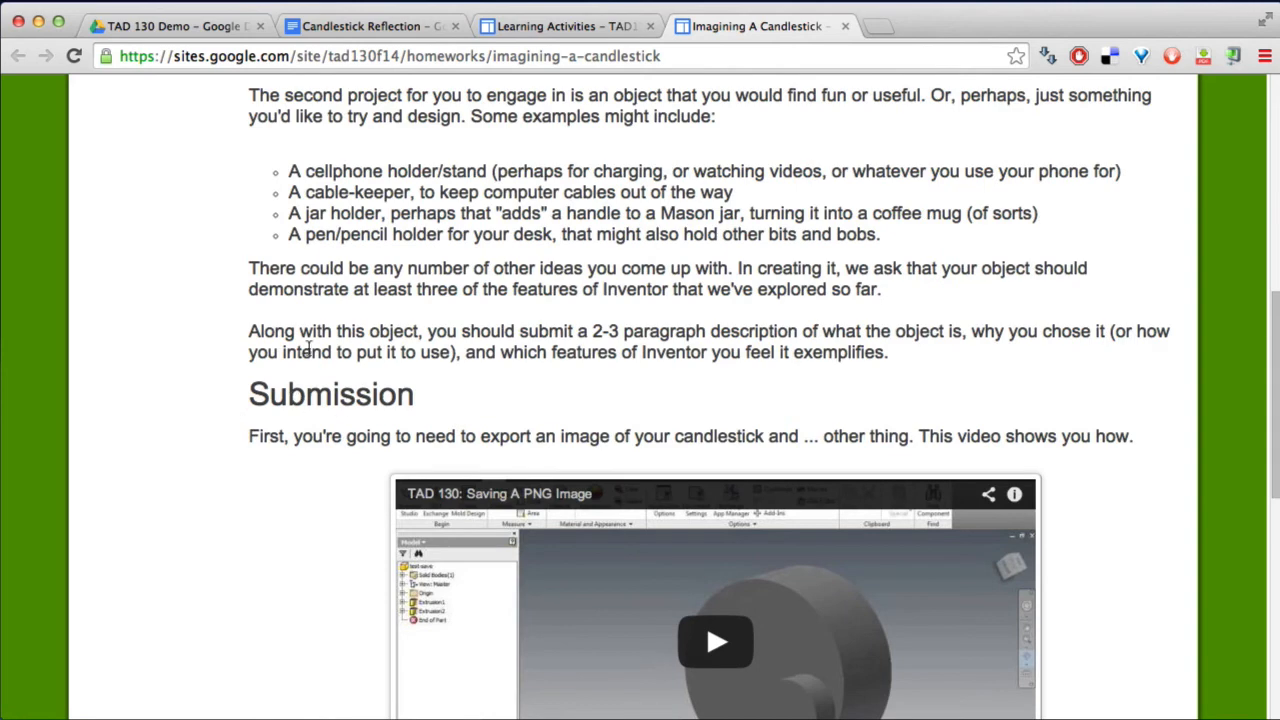
pyautogui.scroll(-3, 296, 347)
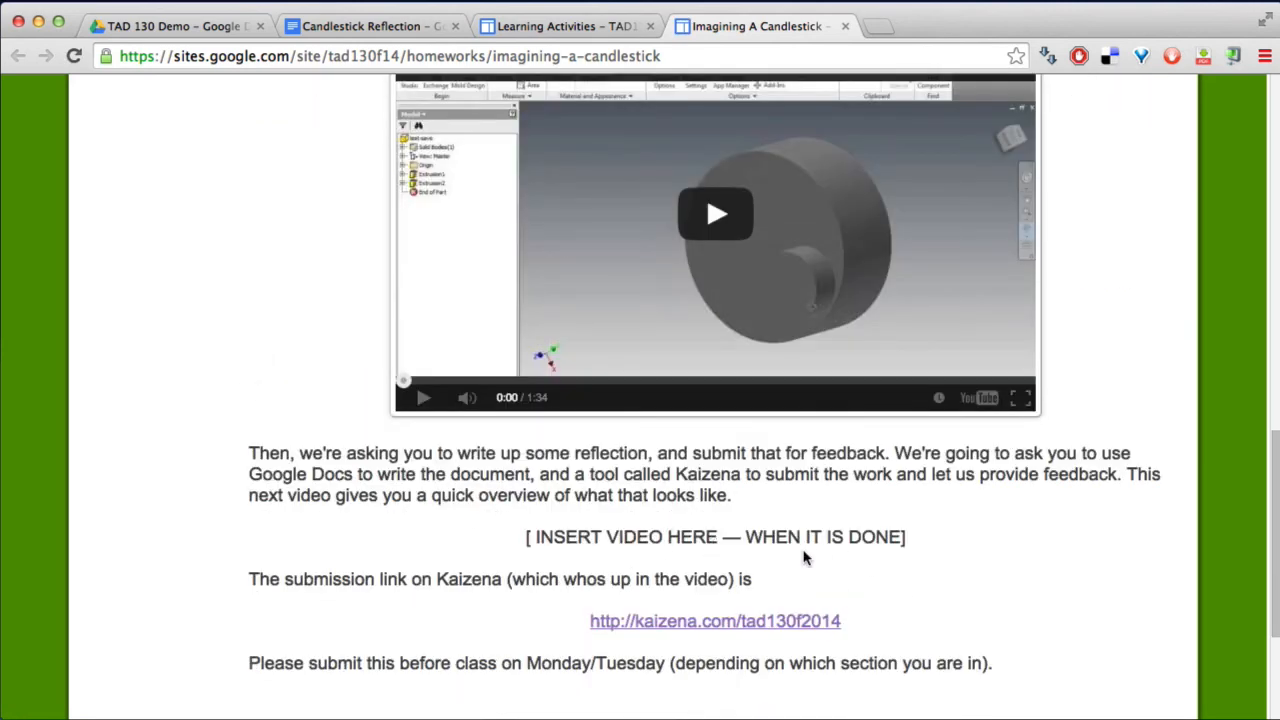
pyautogui.click(720, 626)
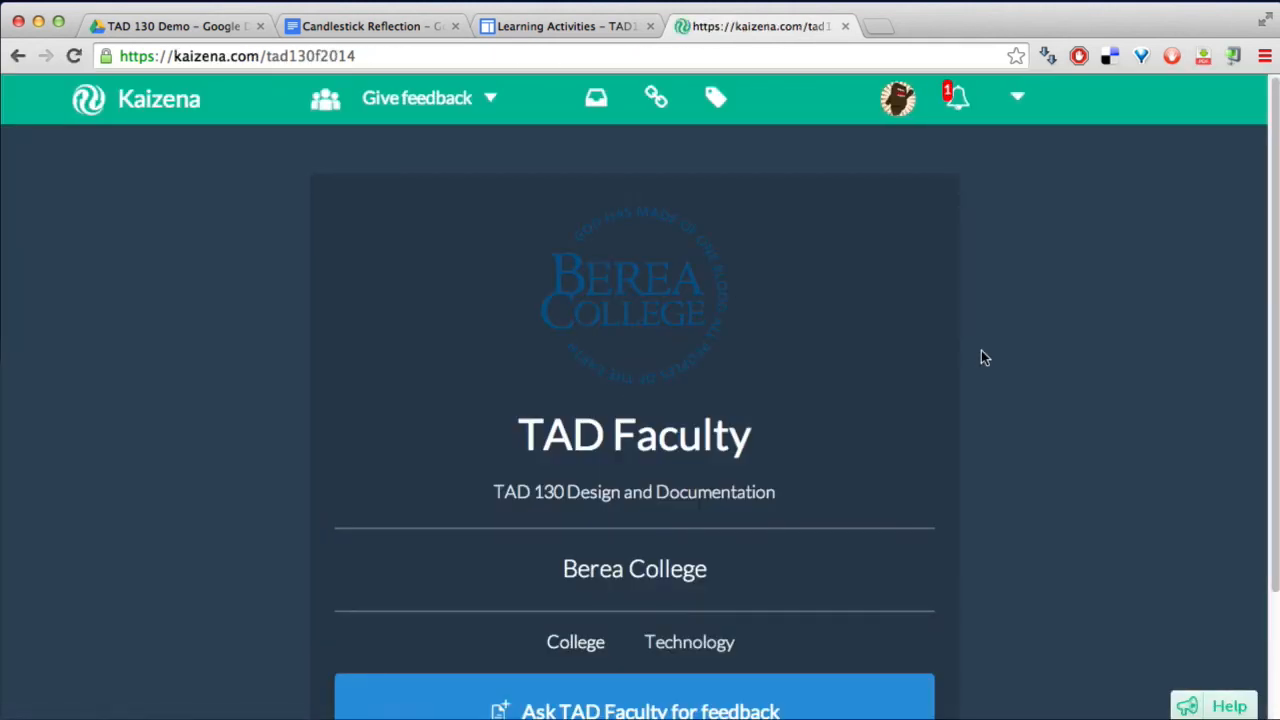
# Start a feedback request to TAD Faculty in Kaizena and select the Candlestick Reflection document from the TAD 130 Demo folder
pyautogui.scroll(-2, 983, 357)
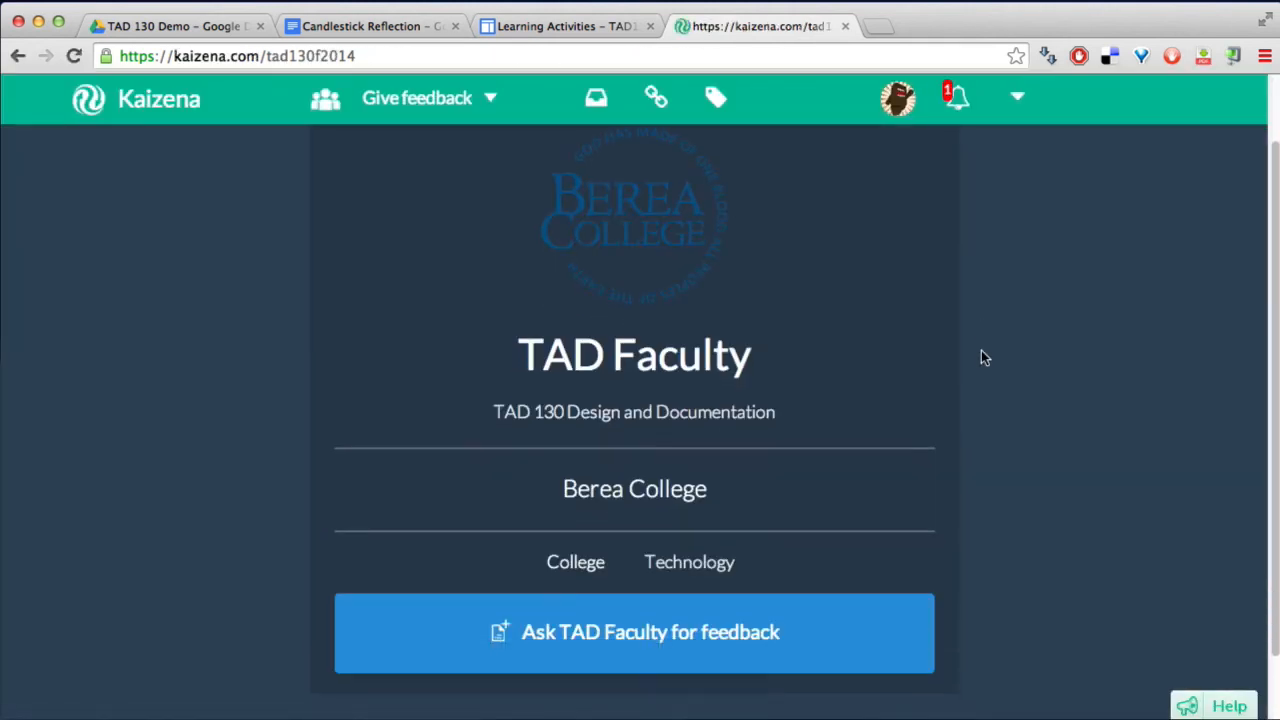
pyautogui.click(606, 650)
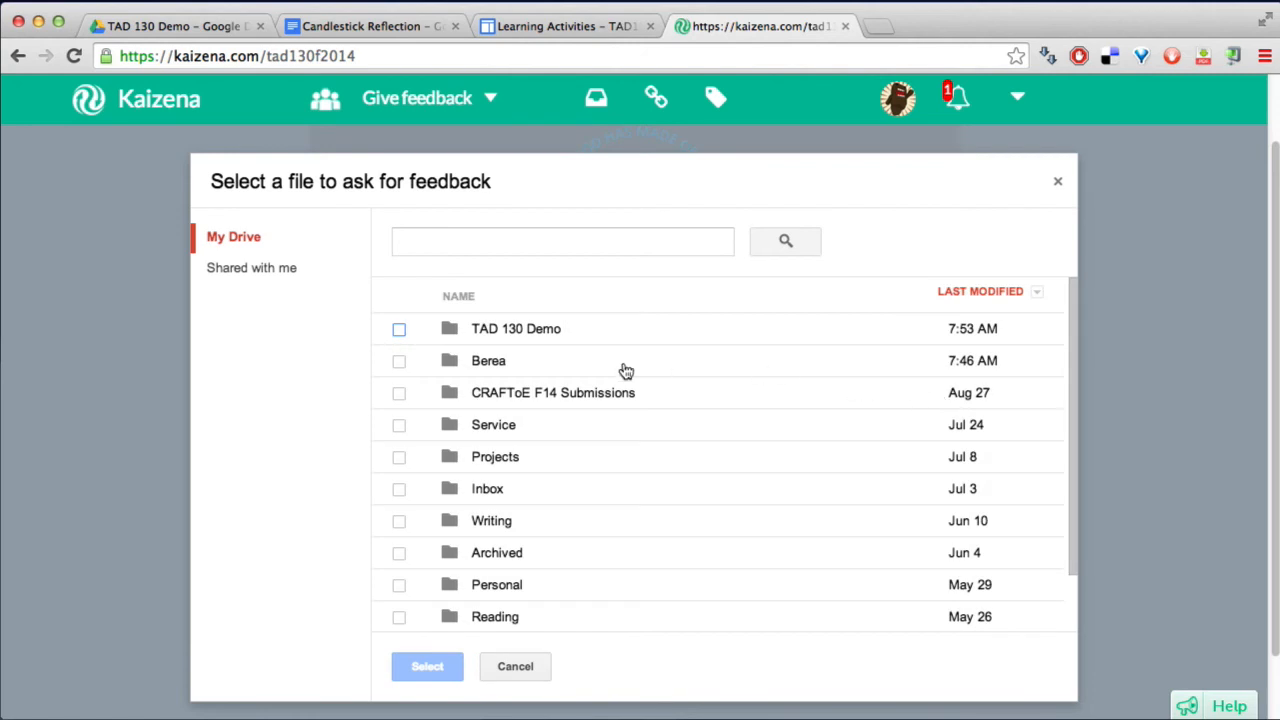
pyautogui.scroll(-2, 586, 371)
pyautogui.scroll(2, 586, 371)
pyautogui.click(541, 333)
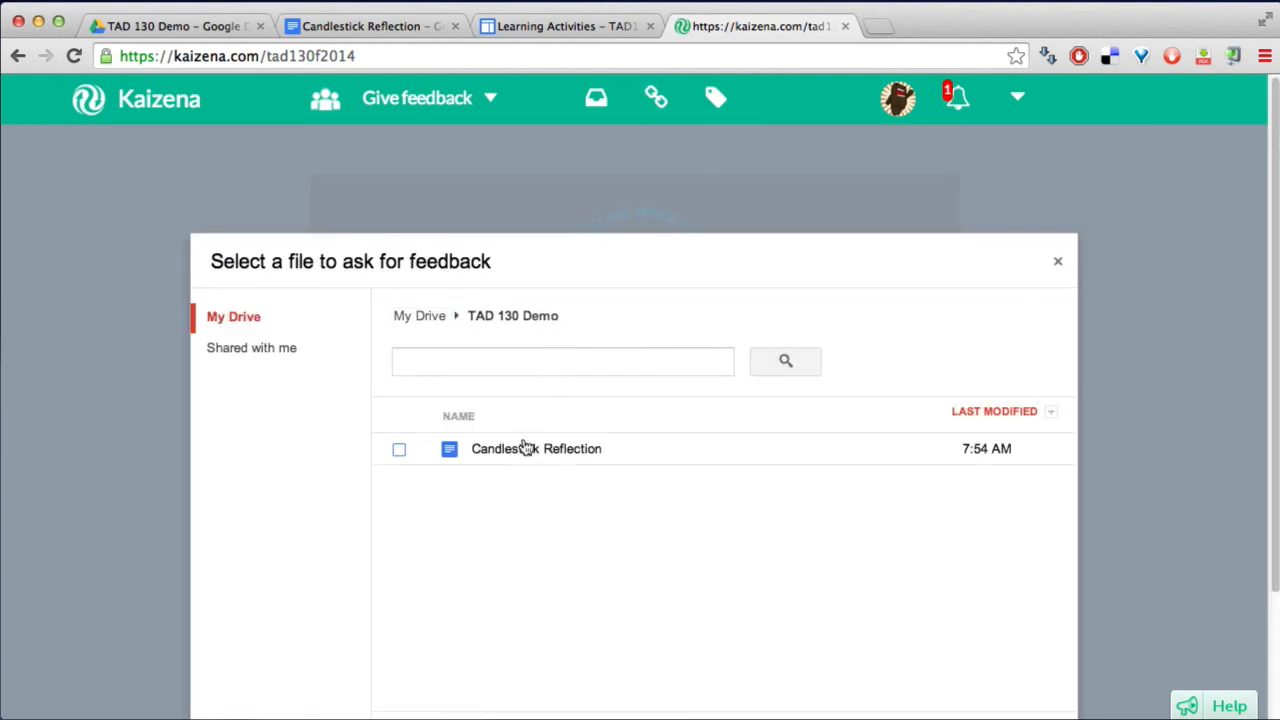
pyautogui.click(570, 452)
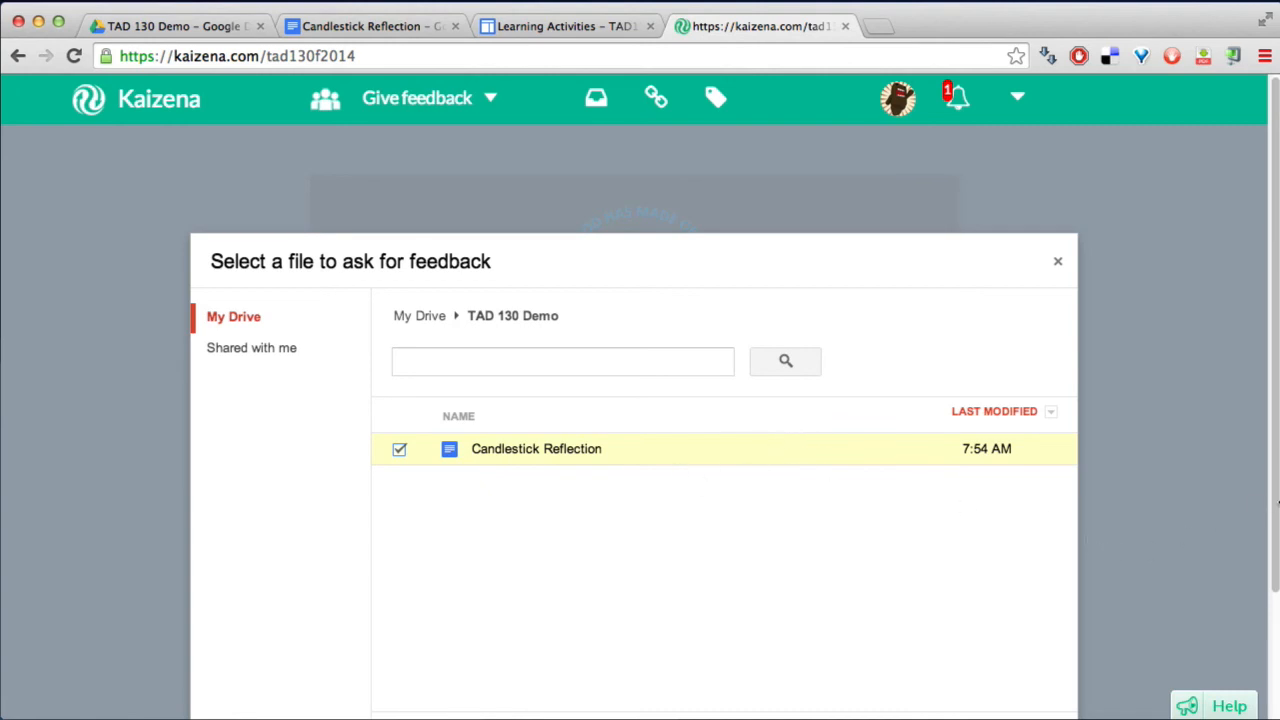
pyautogui.scroll(-3, 1276, 503)
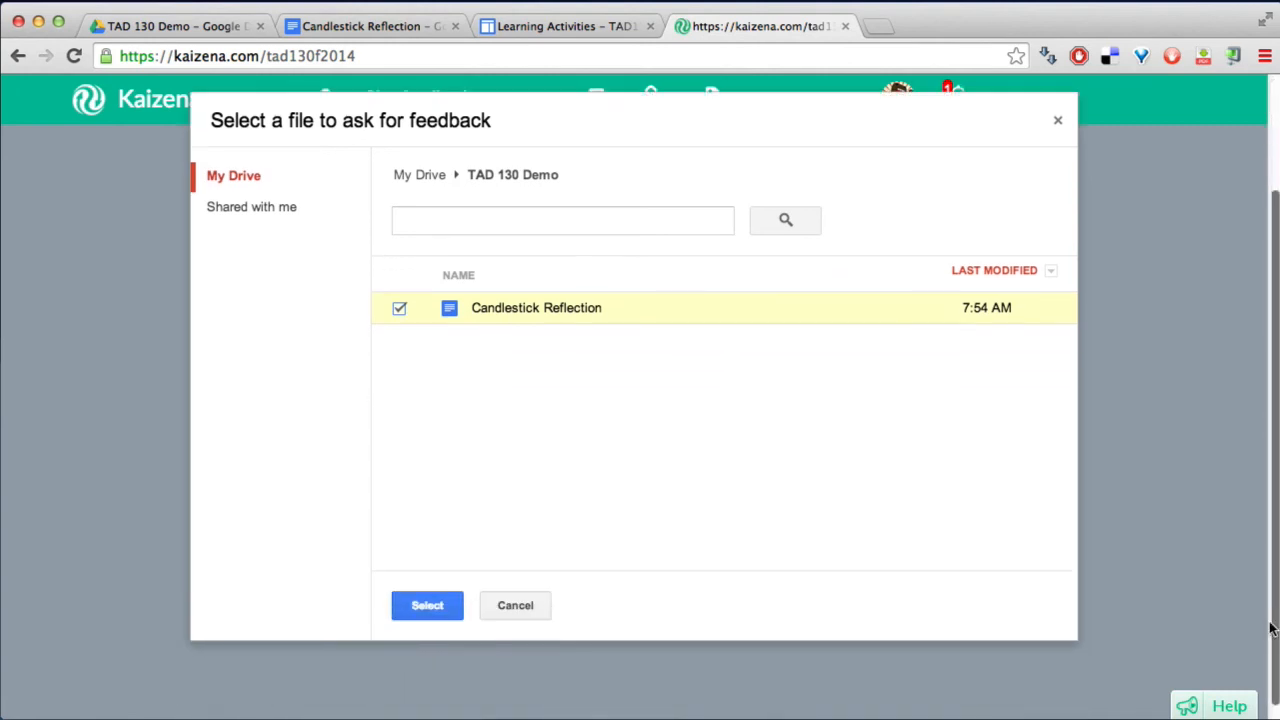
pyautogui.click(427, 593)
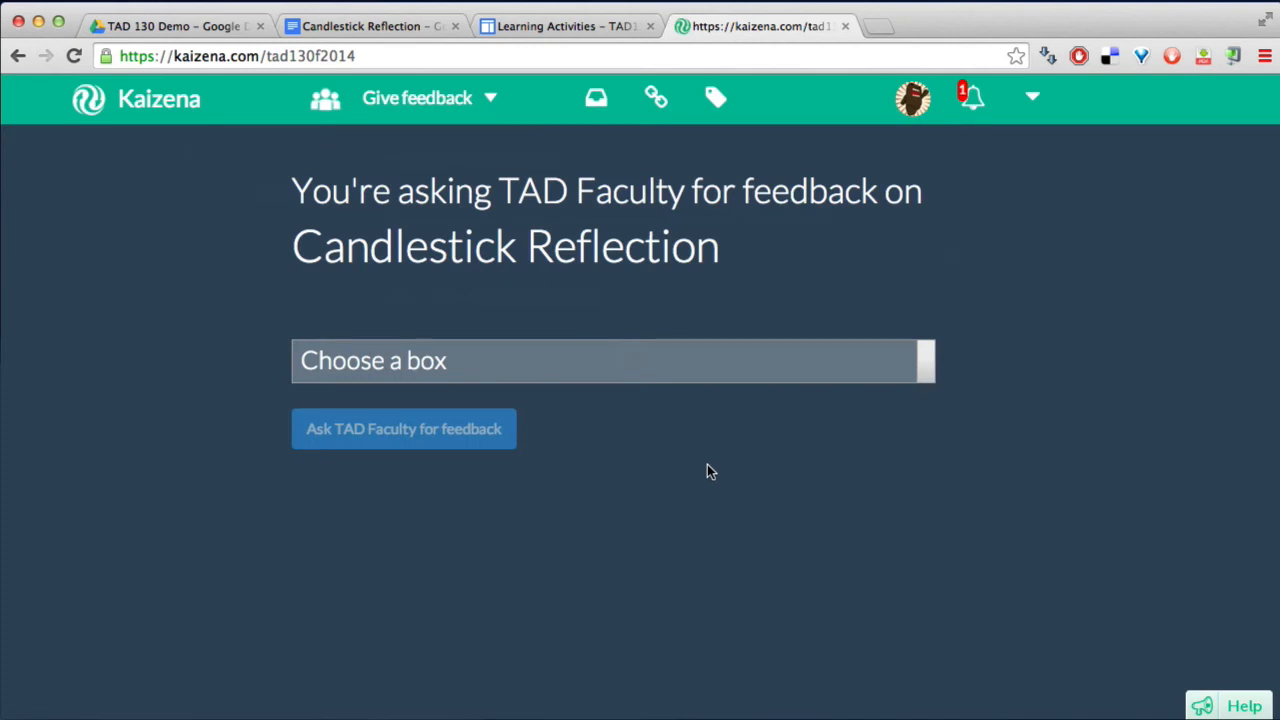
# Submit the feedback request to TAD Faculty in the Candlestick box and look over the submitted document
pyautogui.click(441, 365)
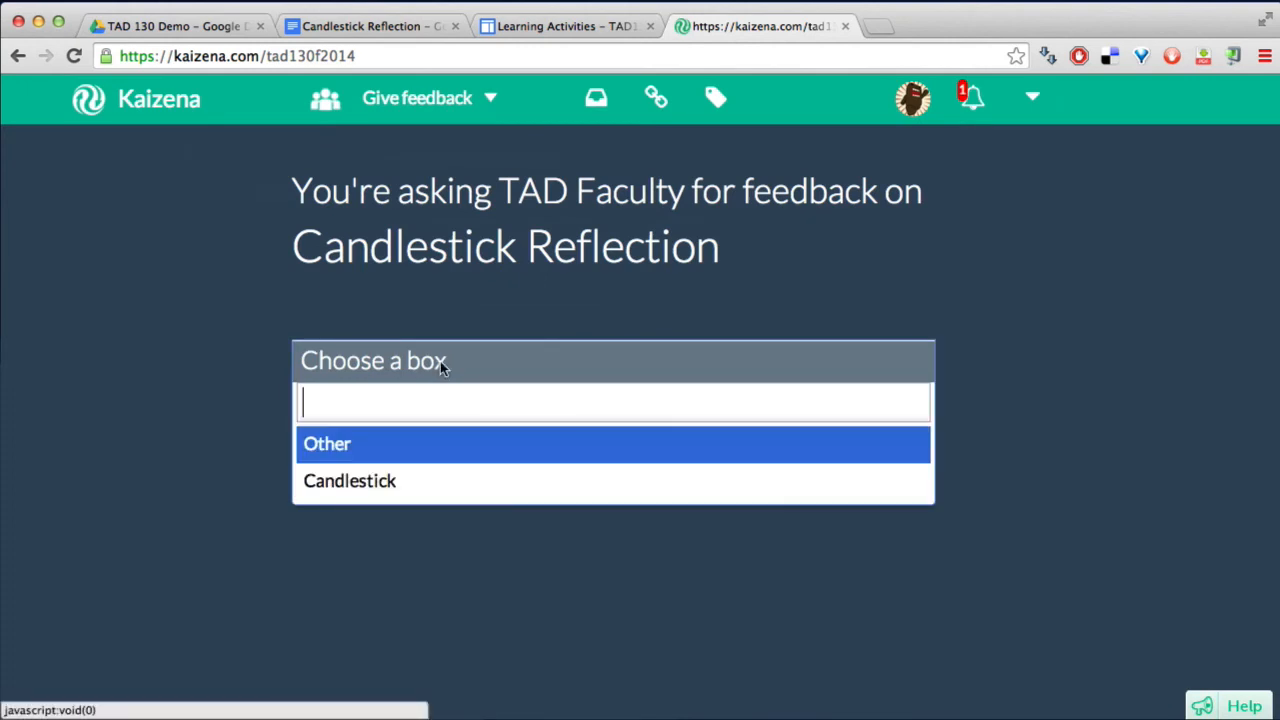
pyautogui.click(394, 484)
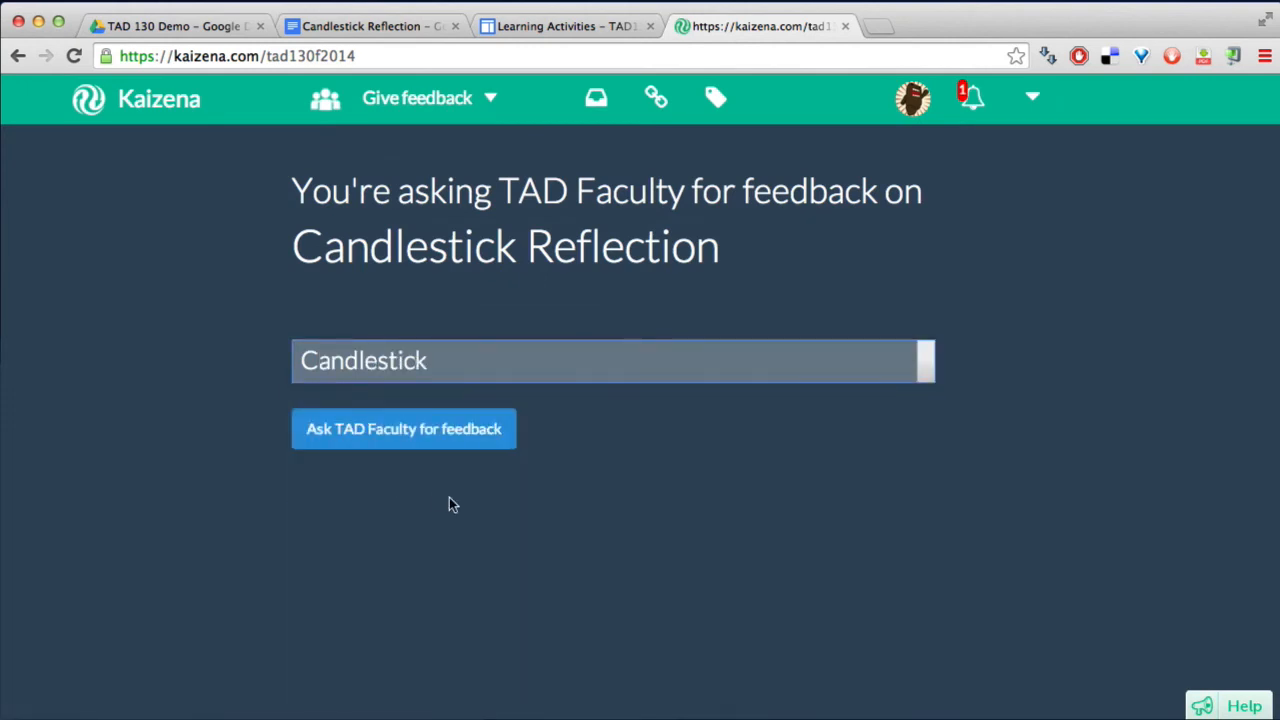
pyautogui.click(397, 444)
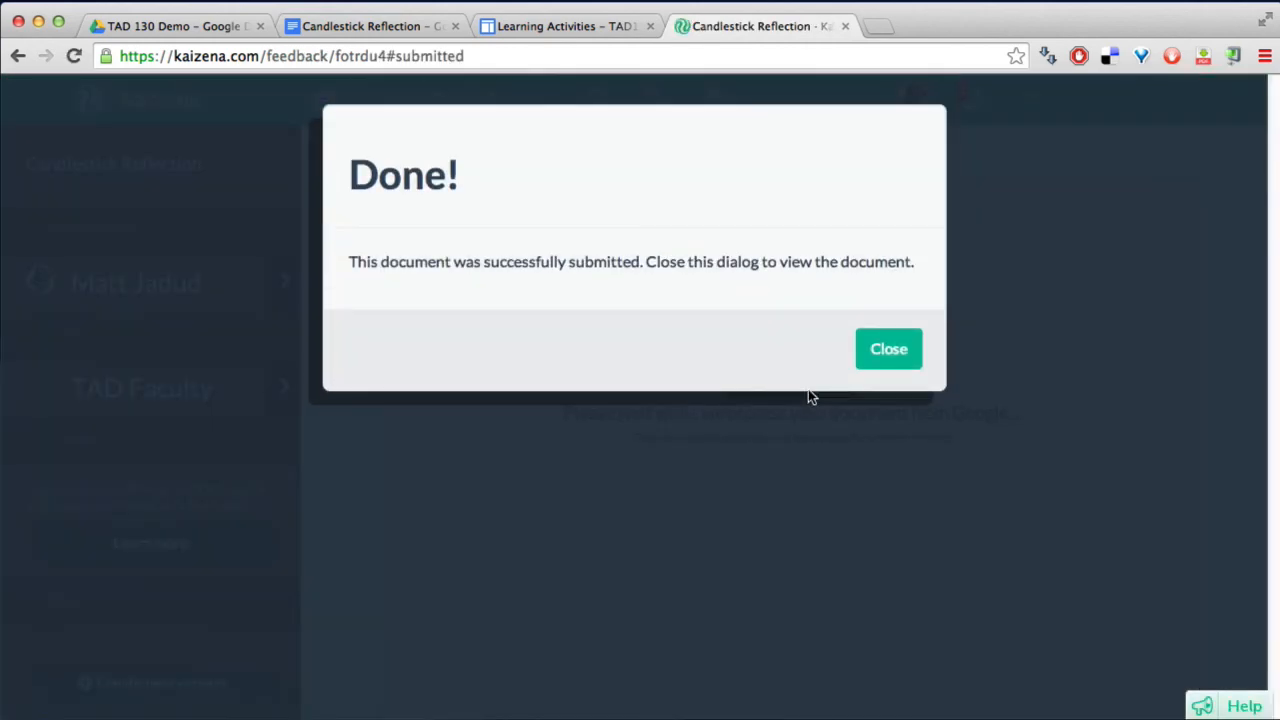
pyautogui.click(896, 347)
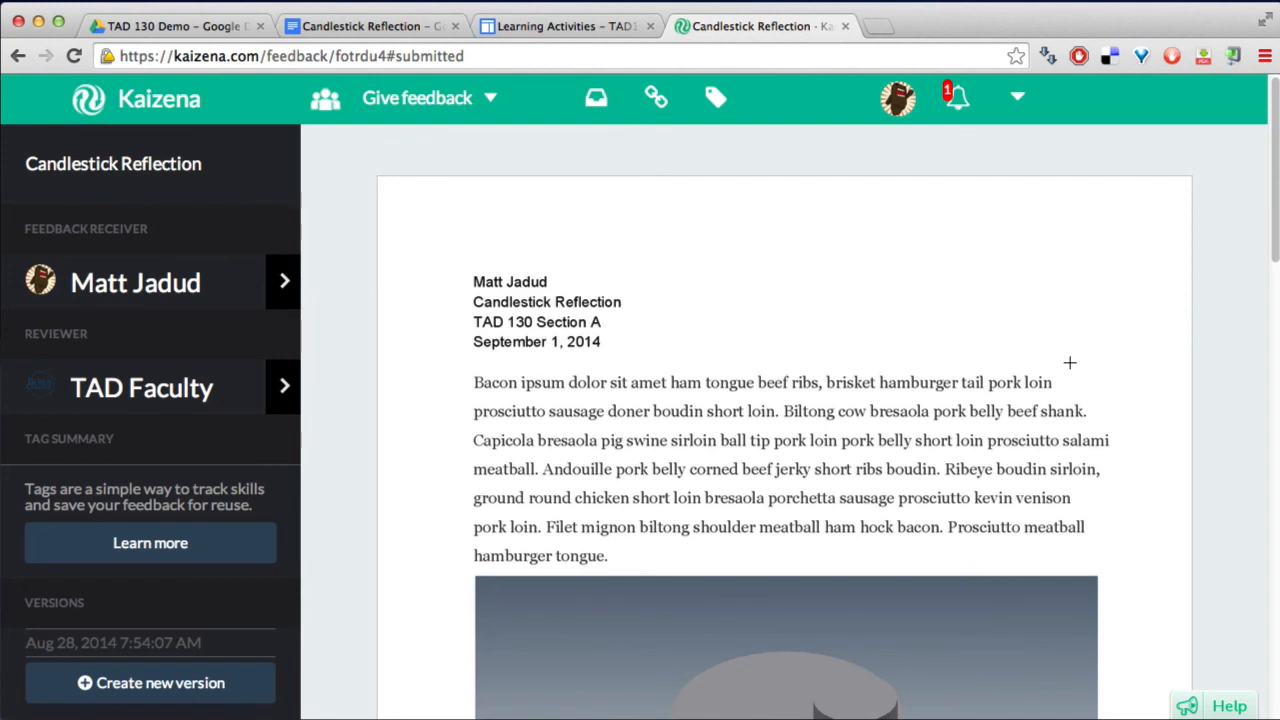
pyautogui.scroll(-2, 1069, 362)
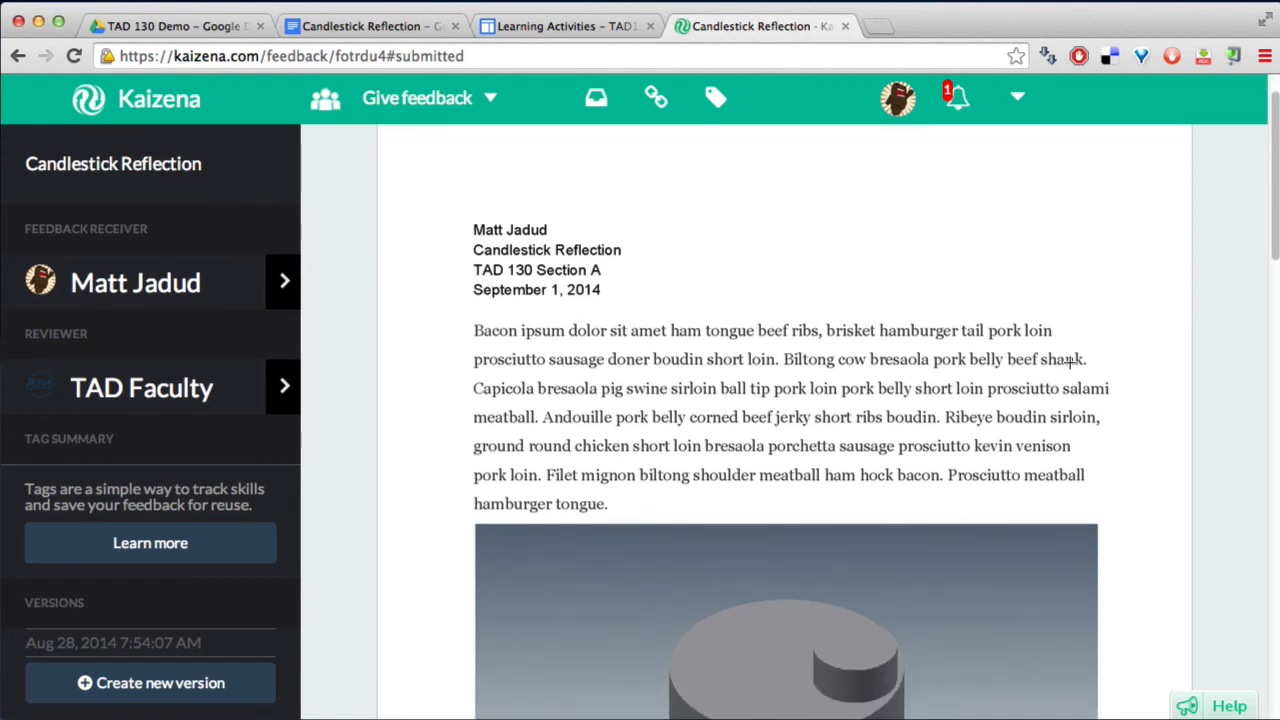
pyautogui.scroll(-1, 1070, 362)
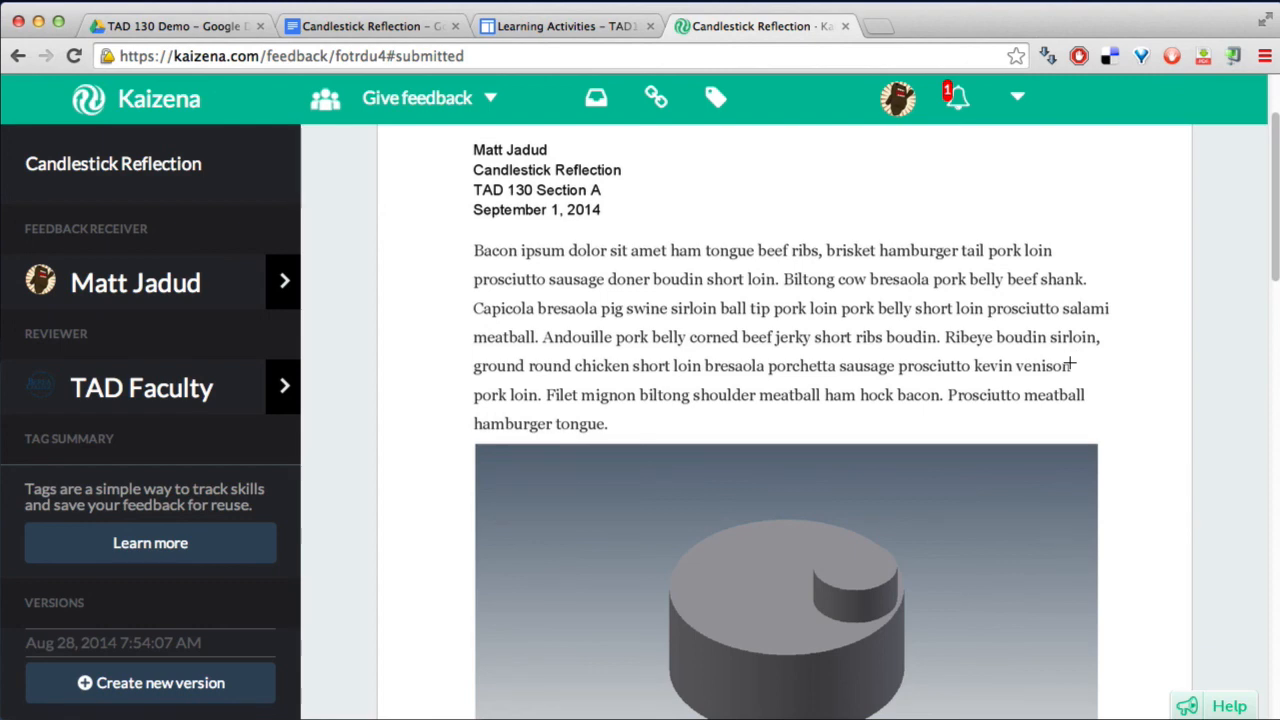
pyautogui.scroll(-10, 1069, 362)
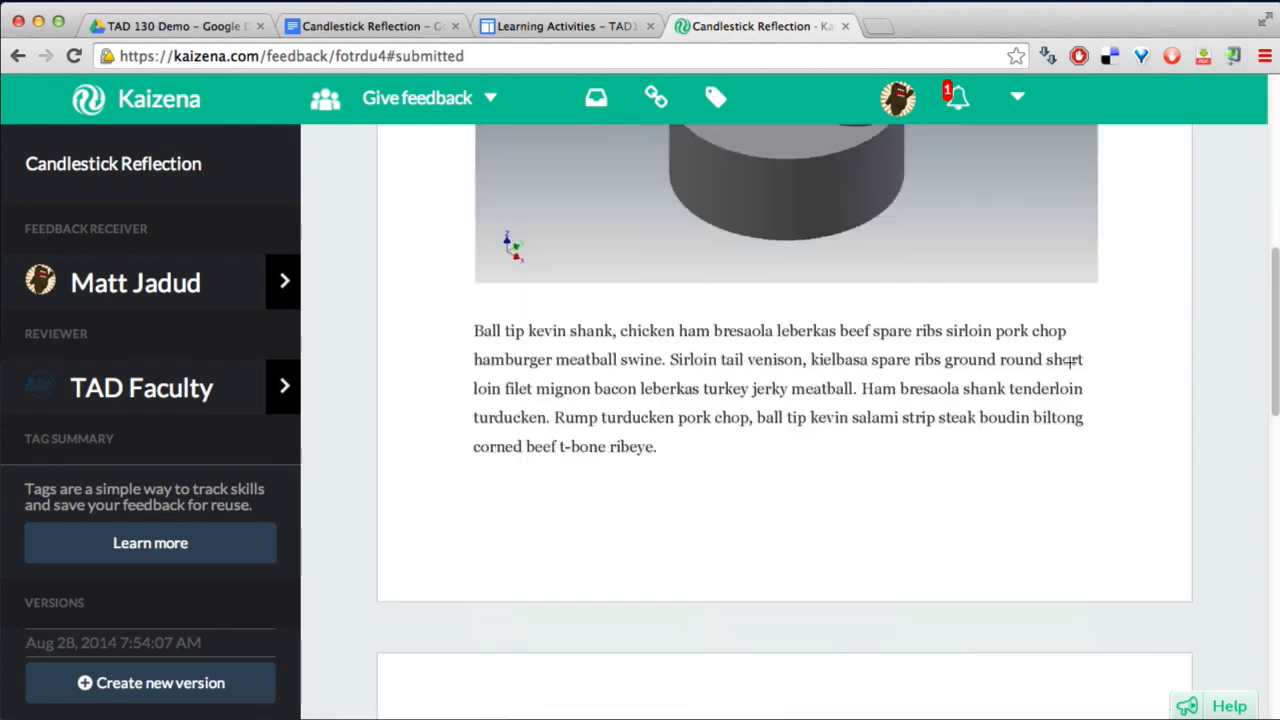
pyautogui.scroll(12, 1069, 362)
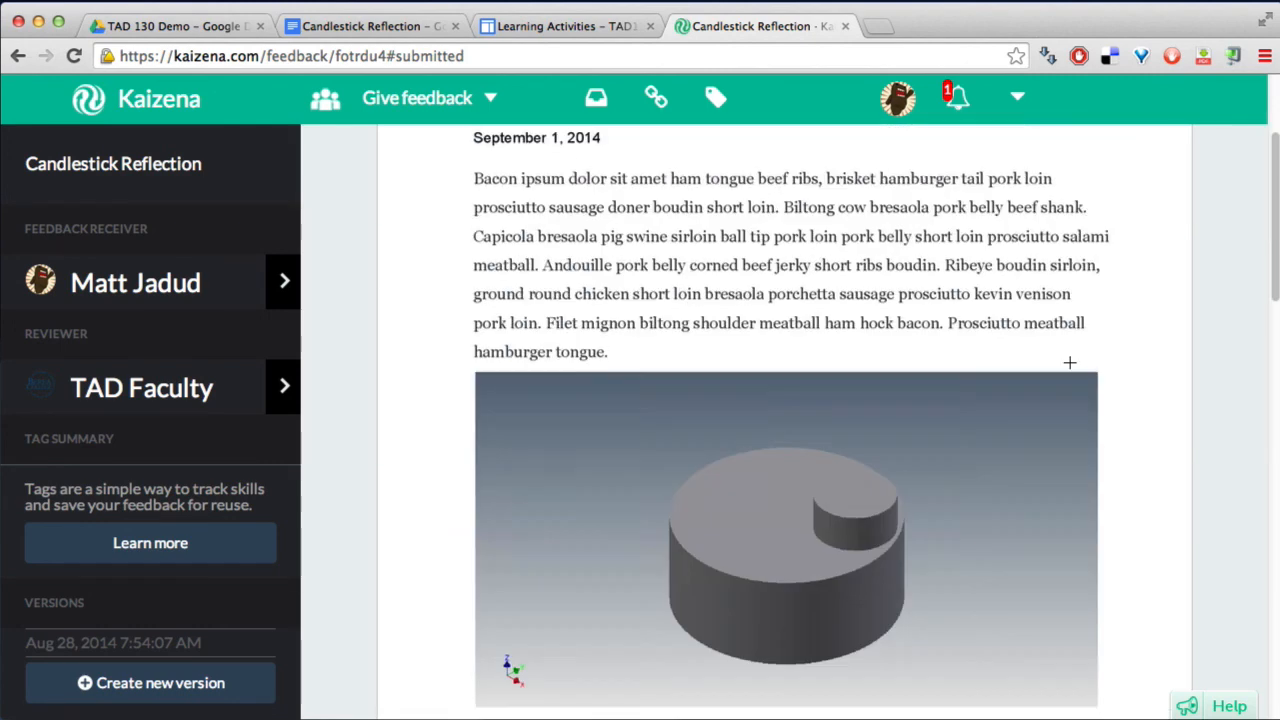